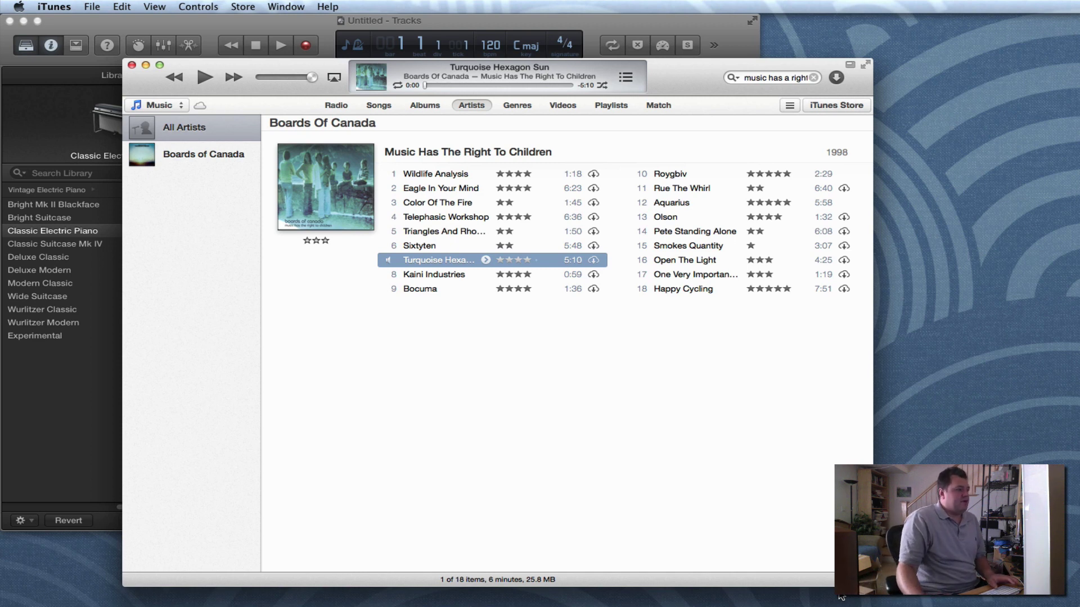
# Step: Move the iTunes window up and left to preview Turquoise Hexagon Sun's opening seconds
pyautogui.moveTo(663, 82); pyautogui.dragTo(640, 63)
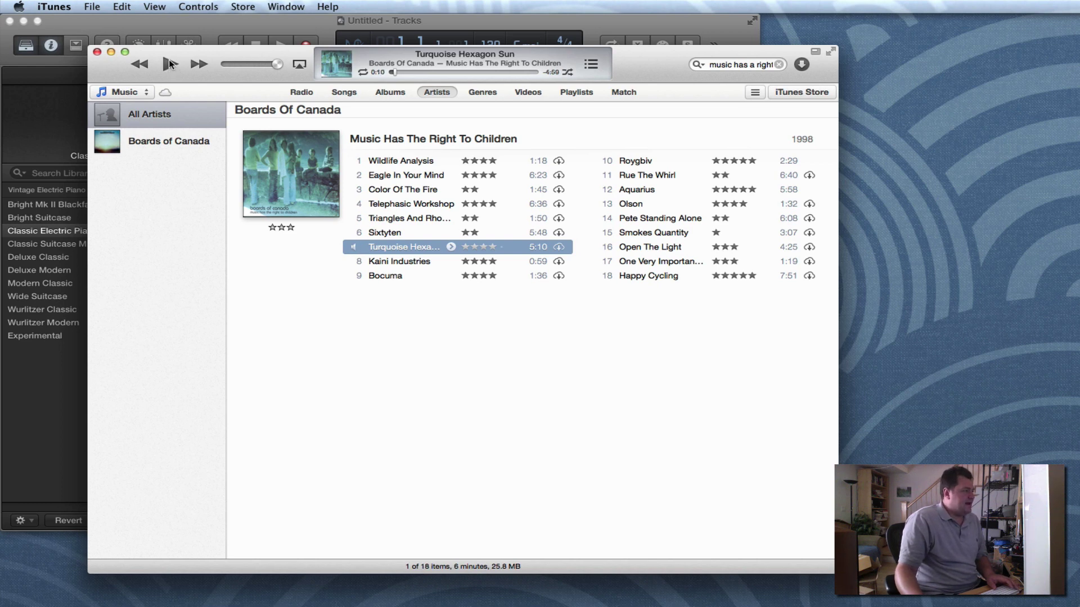
# Step: Replace the track's electric piano with the u-he Diva synth
pyautogui.click(180, 27)
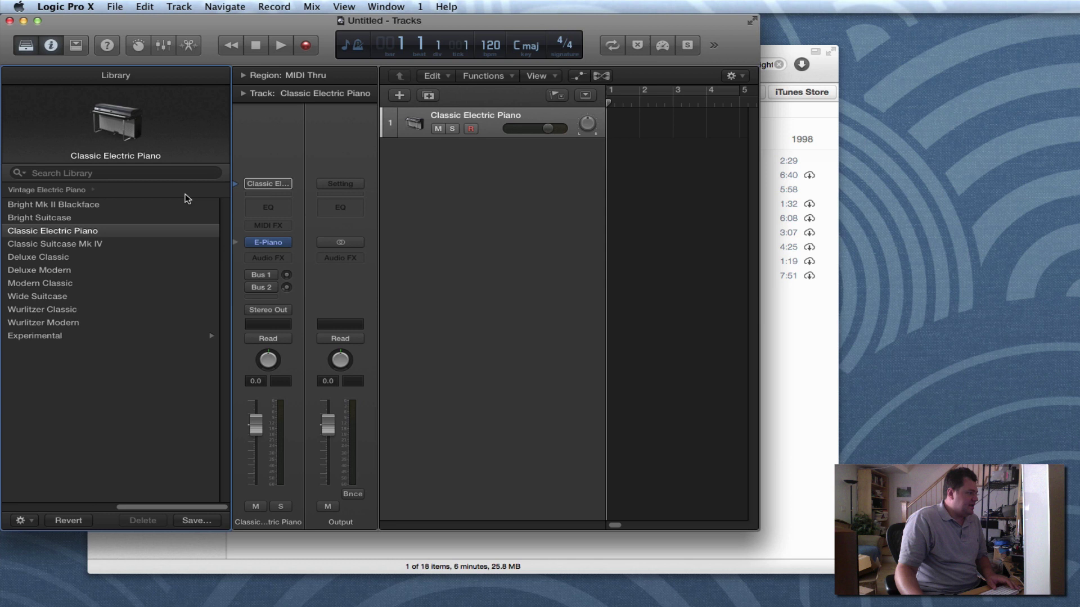
pyautogui.click(287, 242)
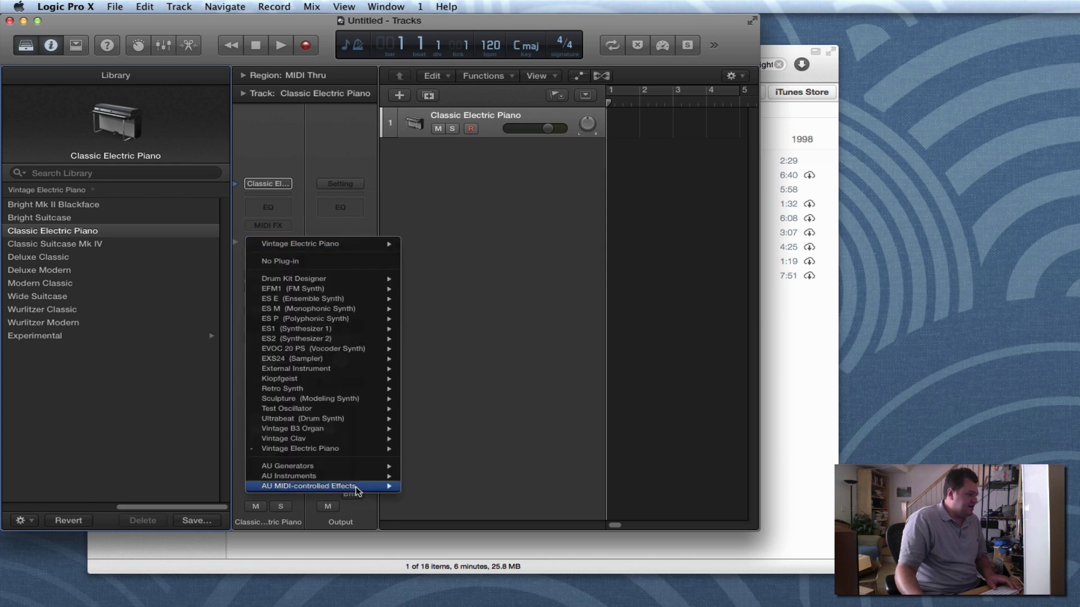
pyautogui.moveTo(353, 482)
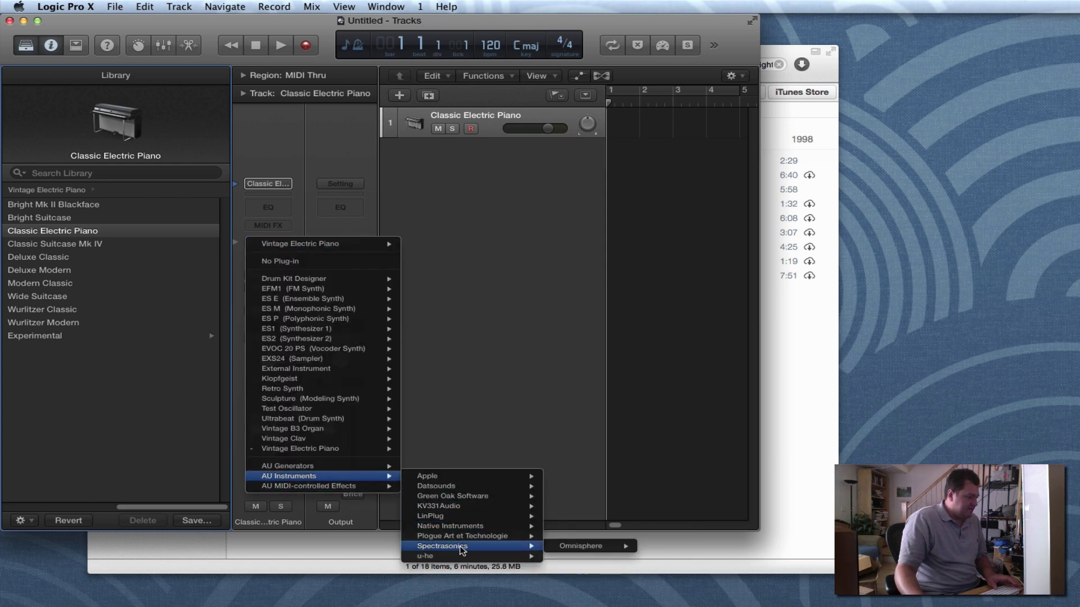
pyautogui.moveTo(470, 561)
pyautogui.moveTo(603, 567)
pyautogui.click(663, 569)
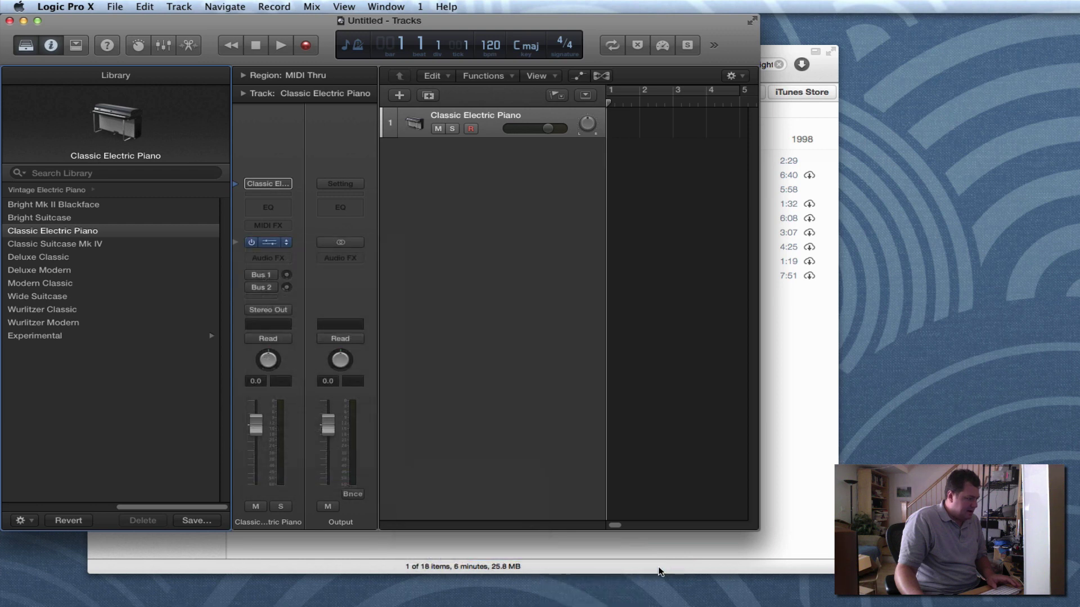
# Step: Load the 'BOC - high tones - shorter echo' patch from Diva's Jeremy folder
pyautogui.moveTo(358, 73); pyautogui.dragTo(325, 49)
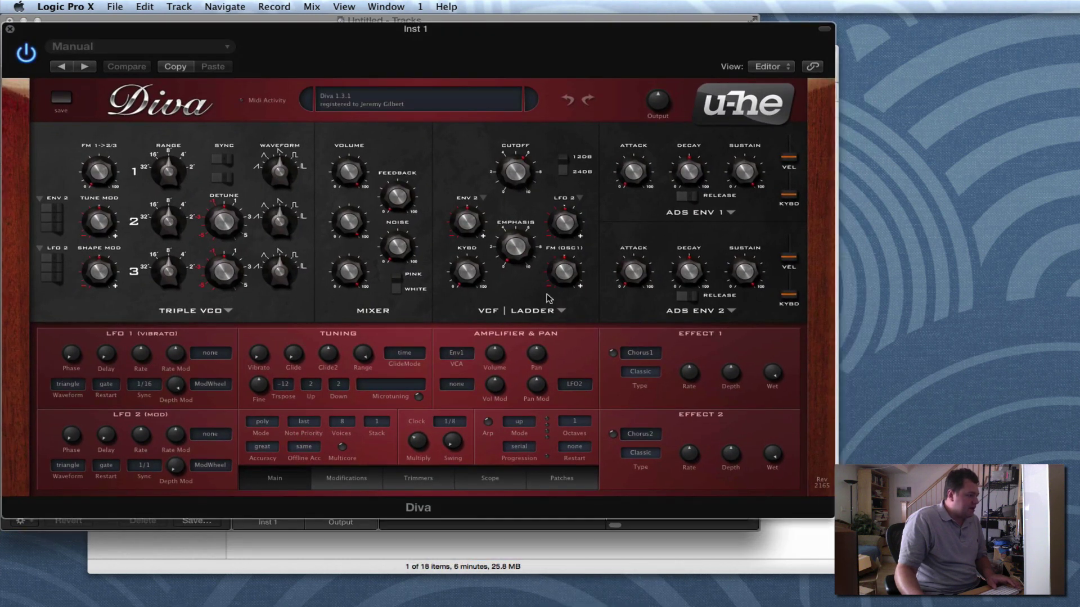
pyautogui.click(571, 477)
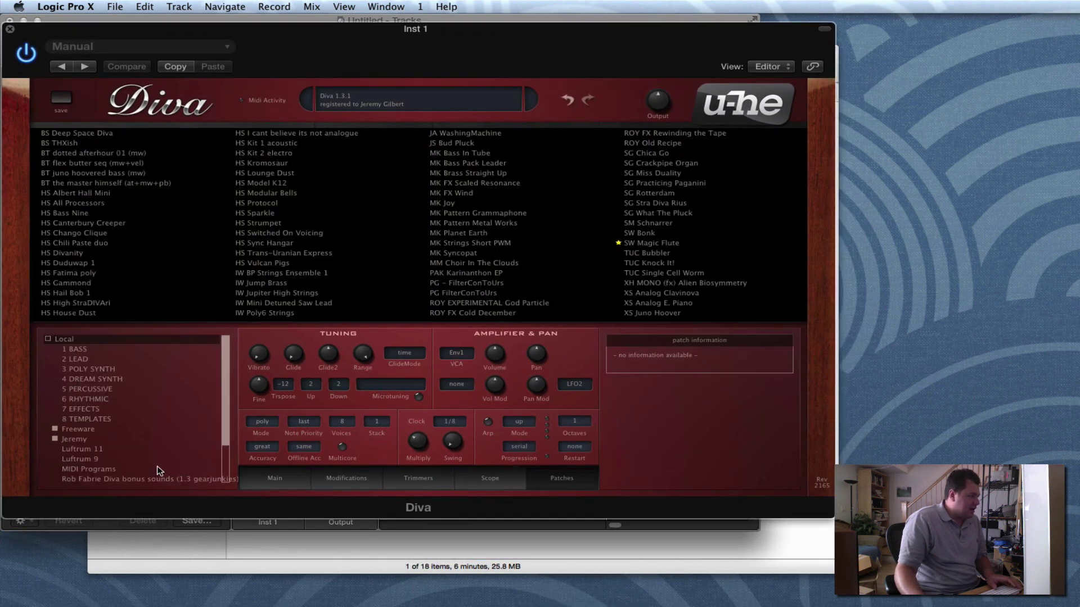
pyautogui.click(99, 439)
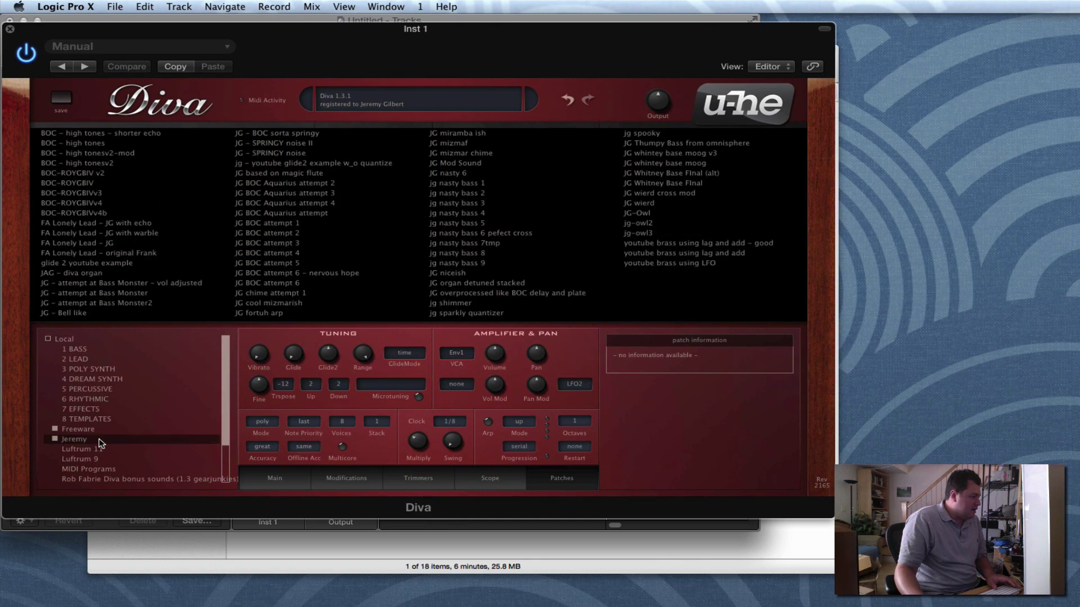
pyautogui.click(94, 133)
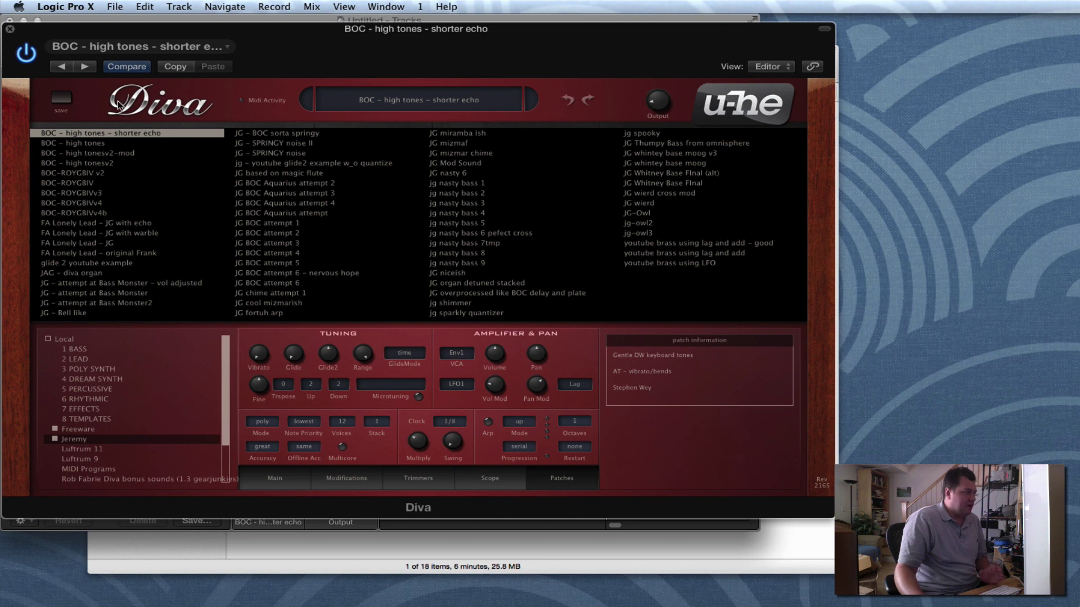
# Step: Show Diva's Main panel and place its window fully on screen over the Logic tracks
pyautogui.moveTo(114, 35); pyautogui.dragTo(127, 31)
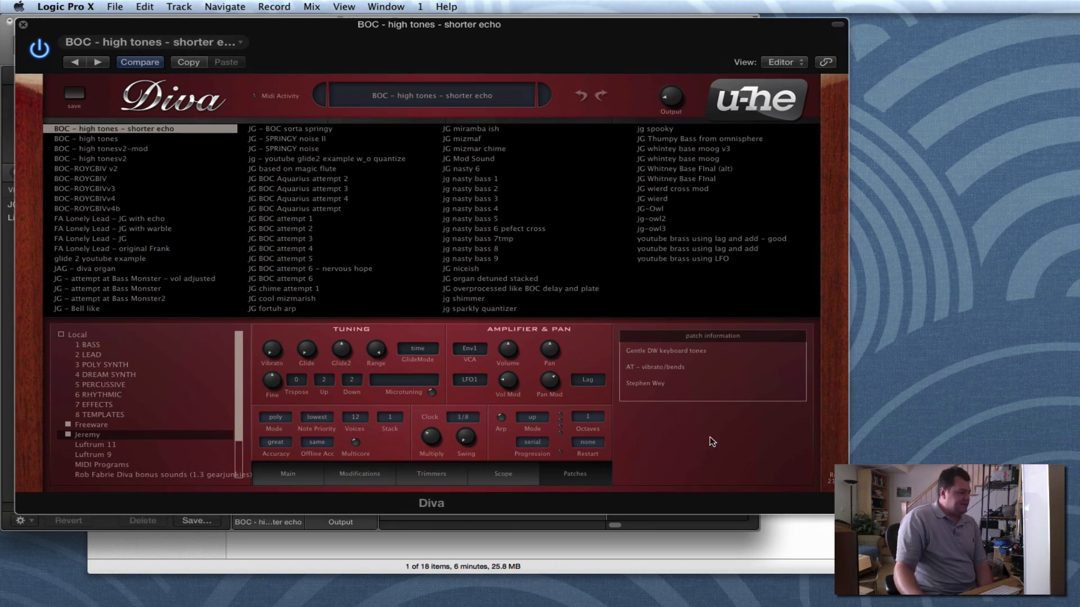
pyautogui.click(313, 480)
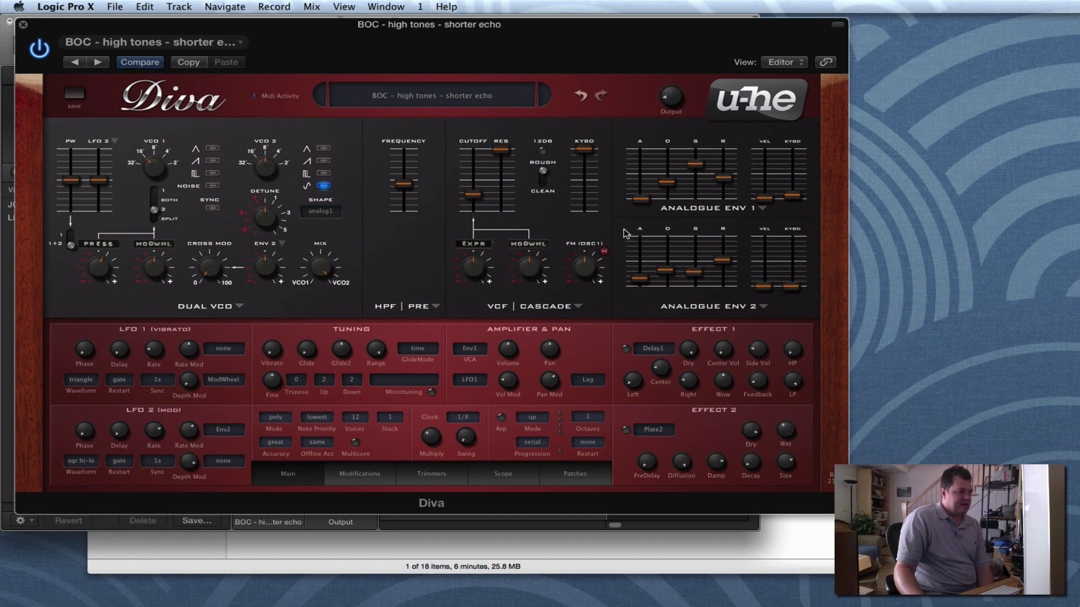
pyautogui.moveTo(647, 56); pyautogui.dragTo(649, 58)
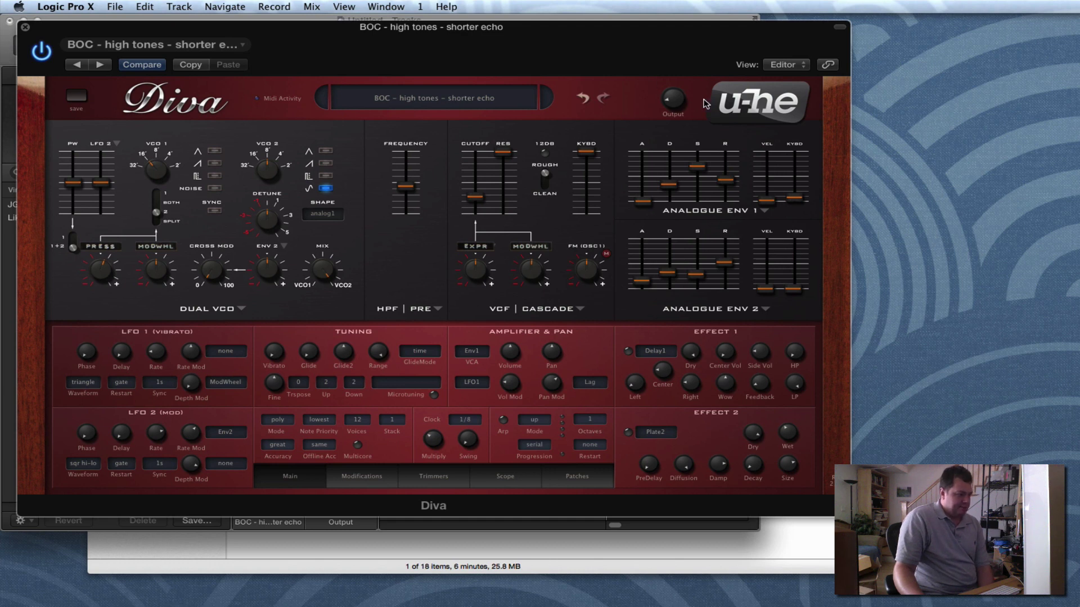
pyautogui.moveTo(394, 57); pyautogui.dragTo(623, 166)
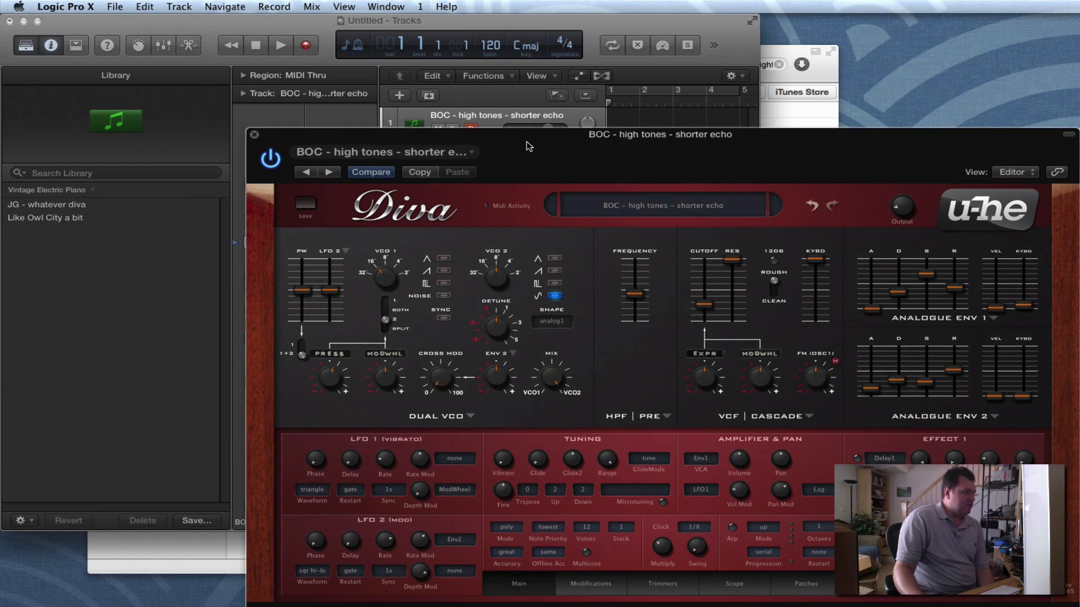
pyautogui.moveTo(530, 146); pyautogui.dragTo(415, 123)
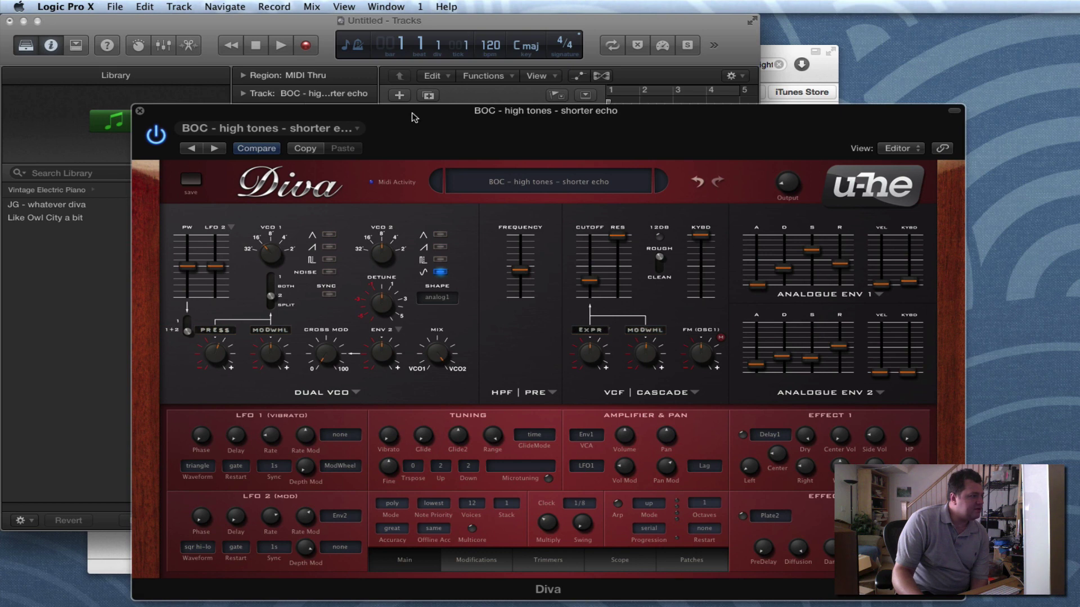
# Step: Replay Turquoise Hexagon Sun from about 0:05 in iTunes, then bring Diva back to front
pyautogui.click(771, 49)
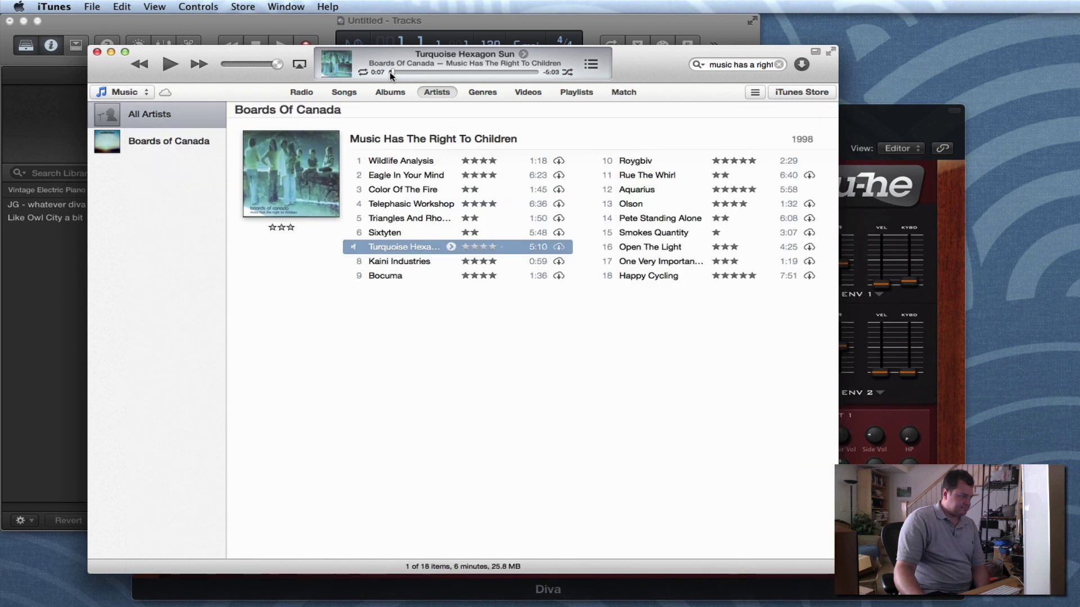
pyautogui.click(389, 73)
pyautogui.click(169, 65)
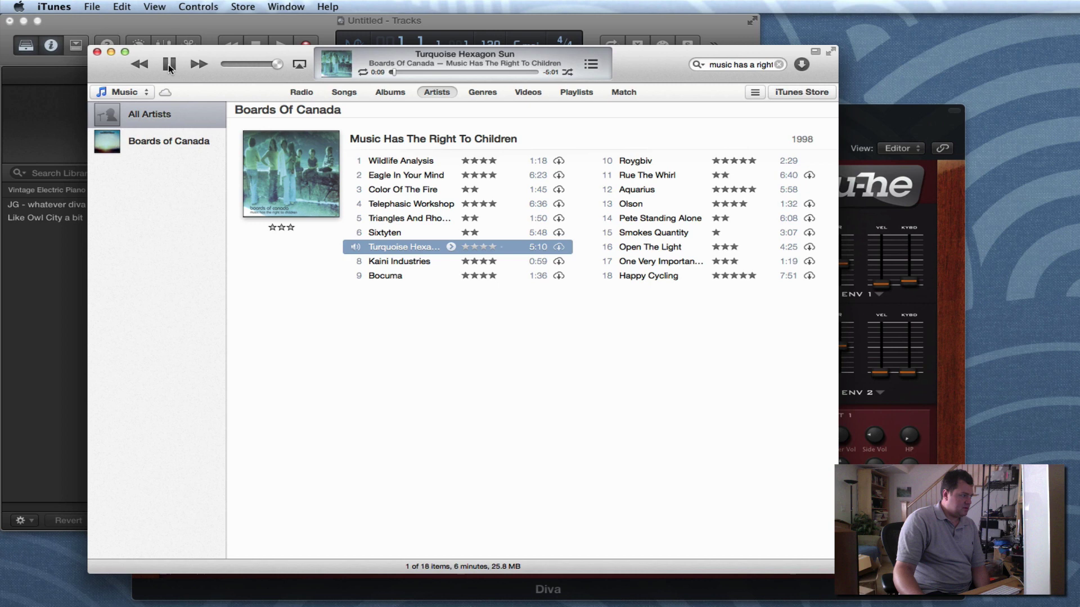
pyautogui.click(169, 64)
pyautogui.click(850, 120)
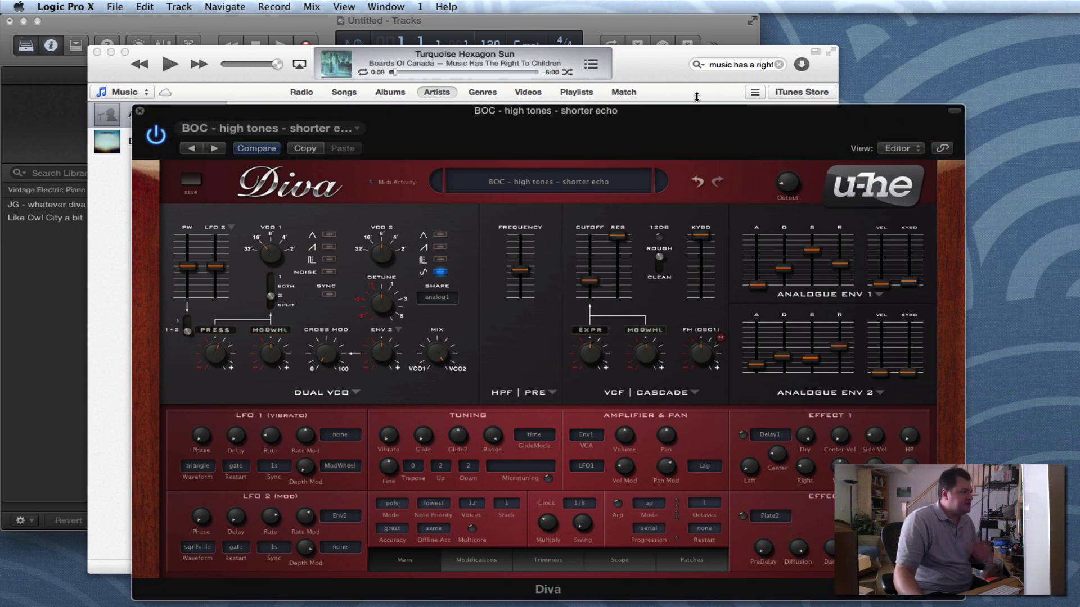
# Step: Close the Diva plug-in window in the Logic project
pyautogui.moveTo(526, 130); pyautogui.dragTo(563, 155)
pyautogui.click(385, 17)
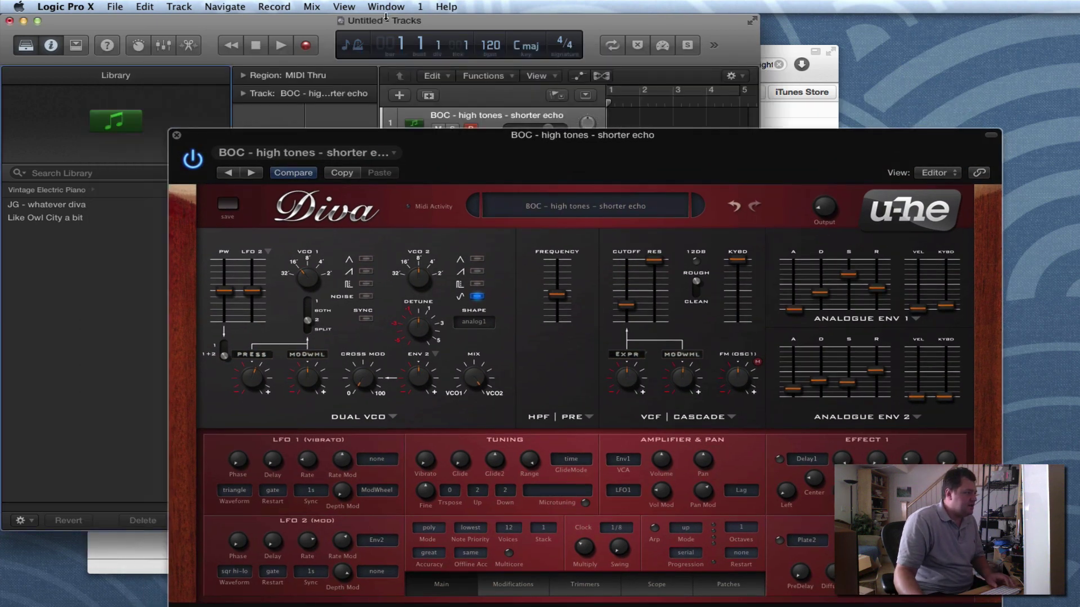
pyautogui.click(177, 135)
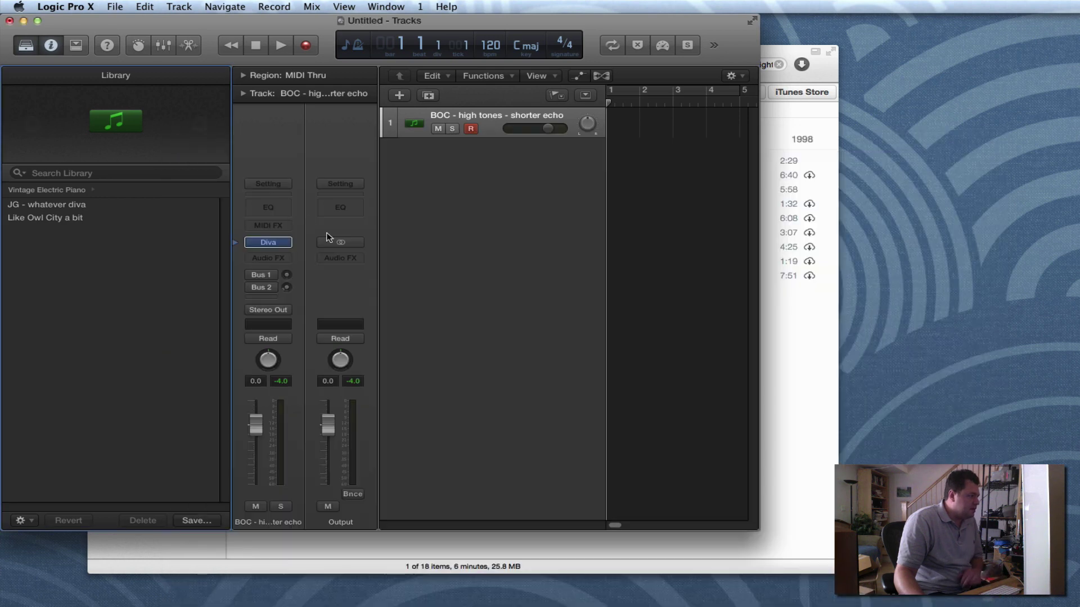
# Step: Insert Satin in stereo as an Audio FX, dismiss its demo splash, and start playback
pyautogui.click(285, 259)
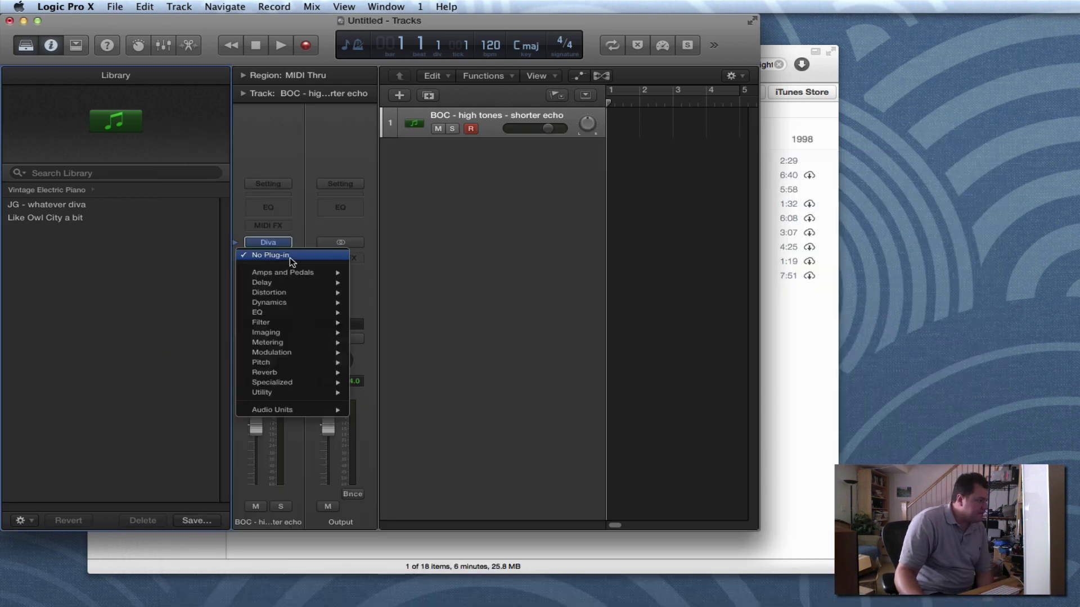
pyautogui.moveTo(315, 410)
pyautogui.moveTo(427, 461)
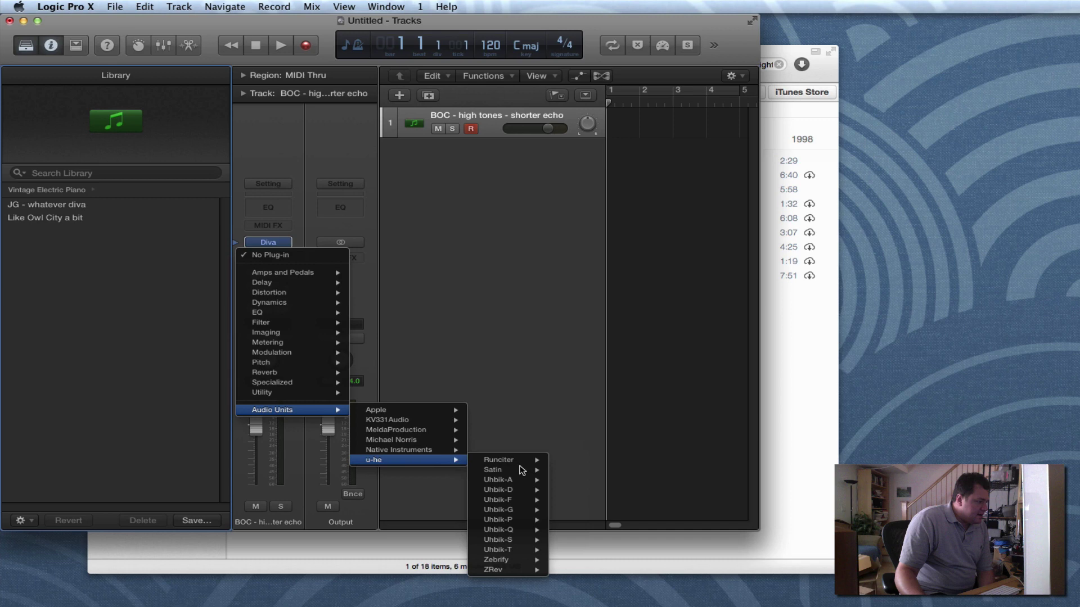
pyautogui.moveTo(522, 470)
pyautogui.click(571, 470)
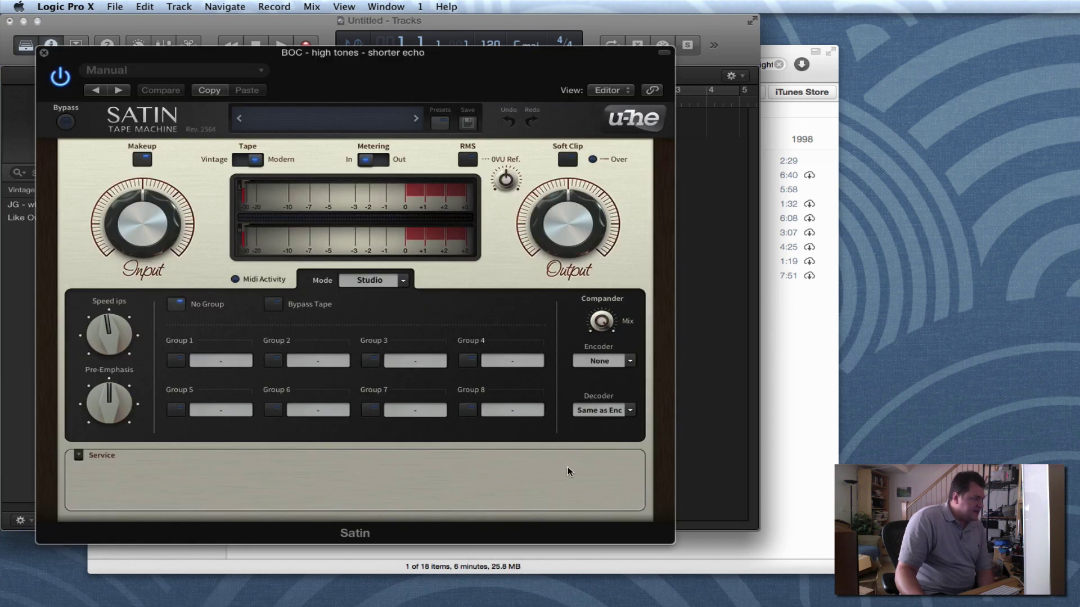
pyautogui.click(472, 246)
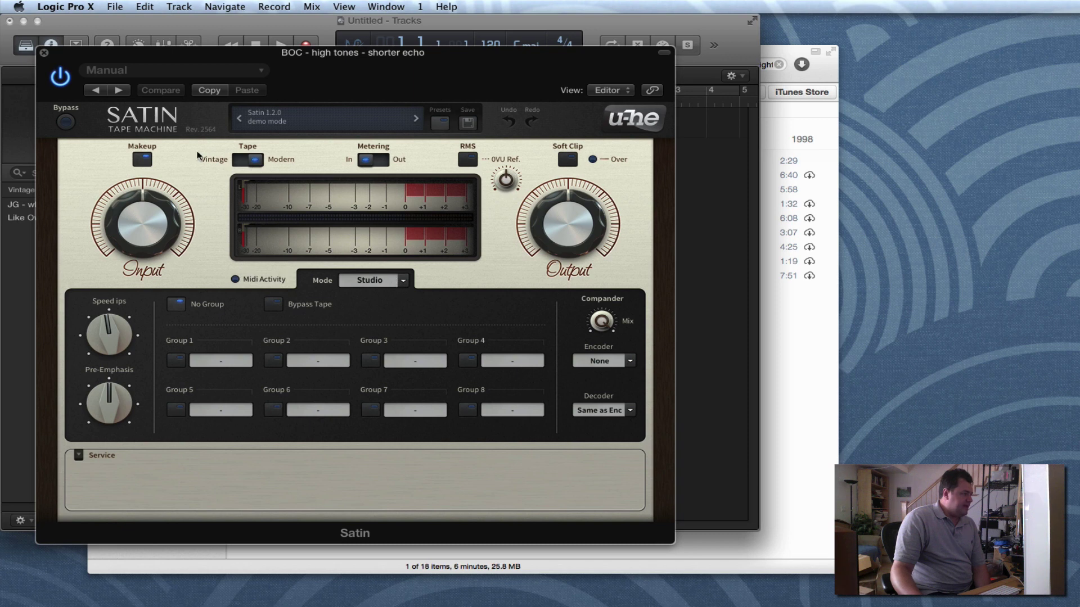
pyautogui.press('space')
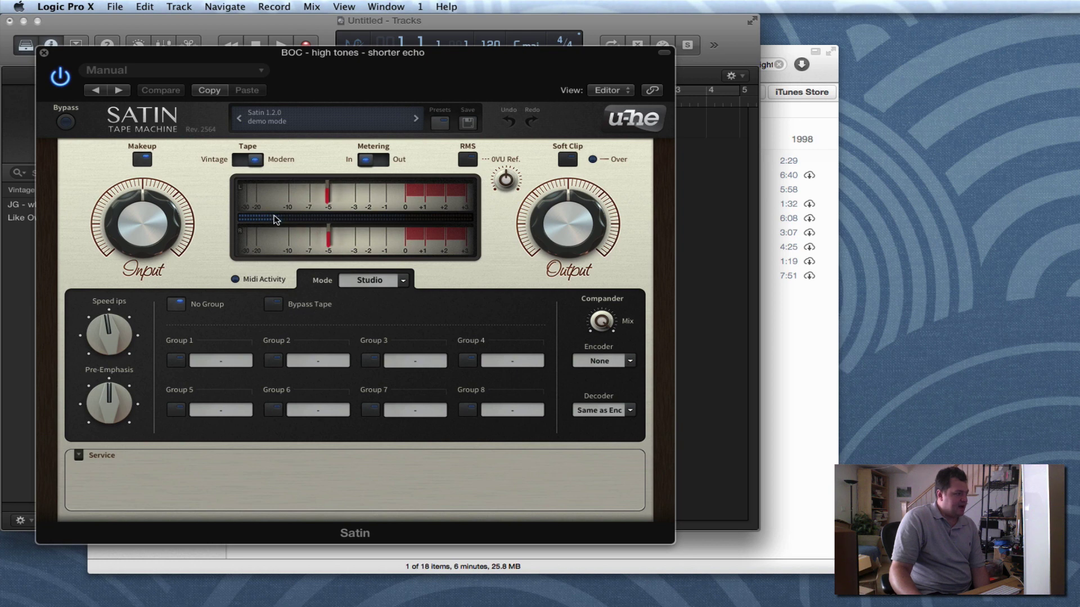
# Step: Load Satin's '- Default Studio -' preset from the Local presets
pyautogui.click(440, 123)
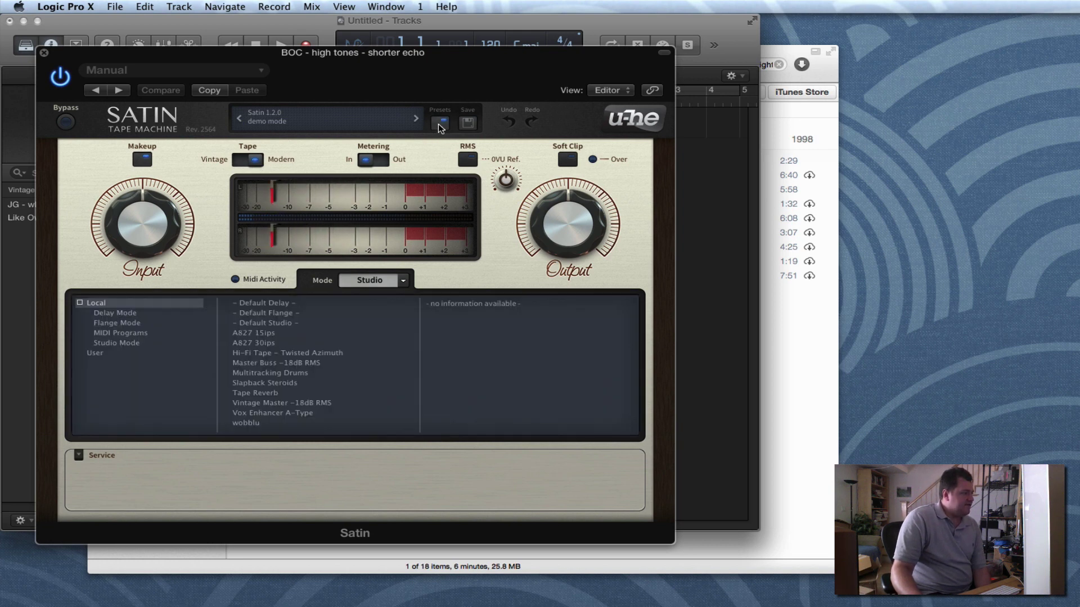
pyautogui.click(292, 323)
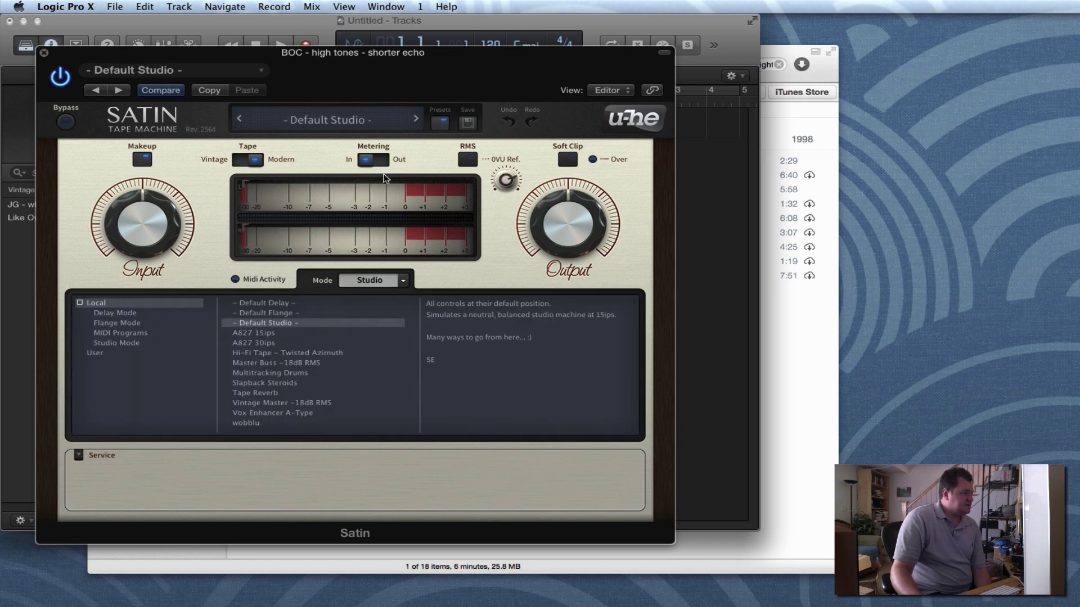
pyautogui.click(442, 124)
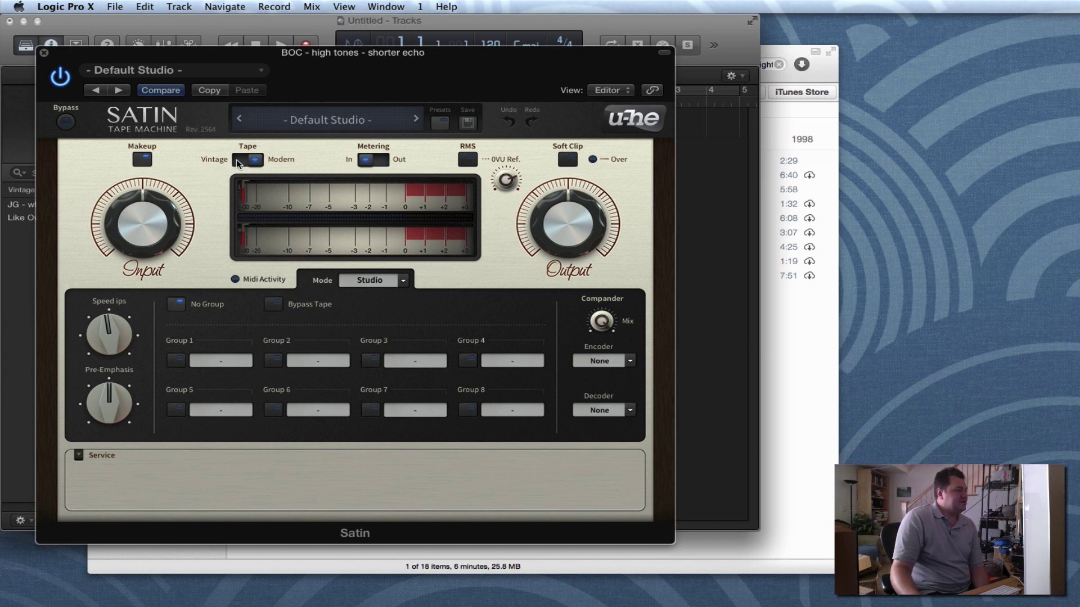
# Step: Set Satin's tape to Vintage with Soft Clip and about 4.6 dB input, and expand Service
pyautogui.click(258, 162)
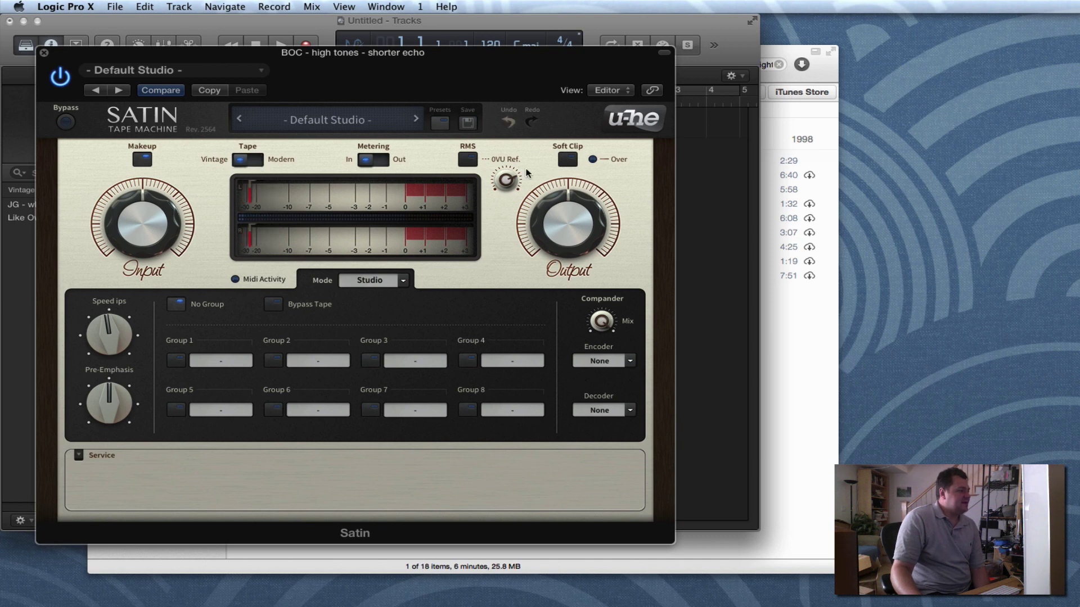
pyautogui.click(568, 160)
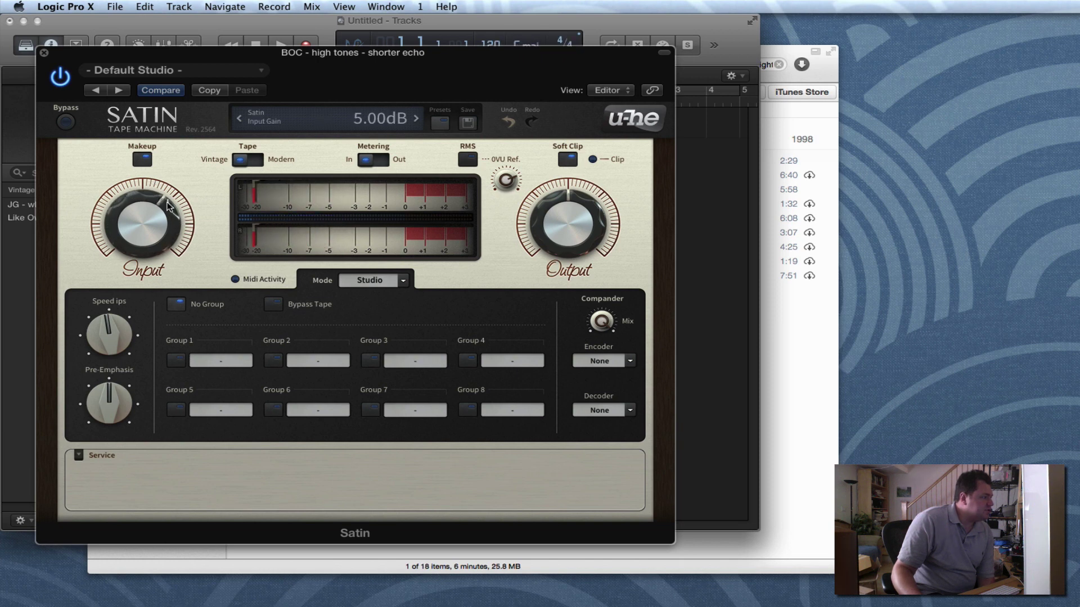
pyautogui.moveTo(168, 206)
pyautogui.mouseDown()
pyautogui.moveTo(163, 179)
pyautogui.moveTo(158, 221)
pyautogui.mouseUp()
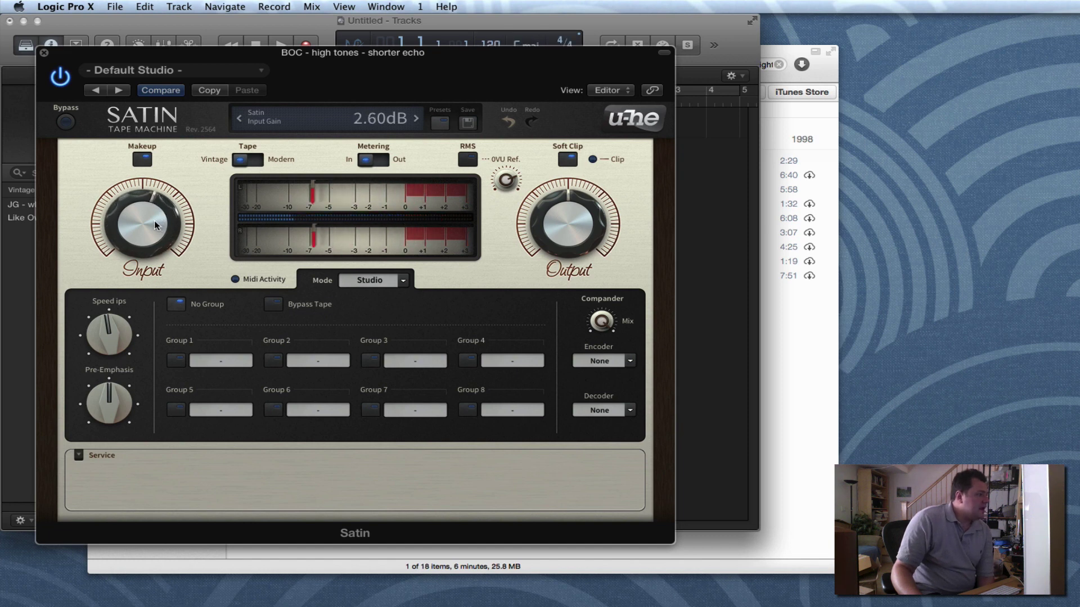
pyautogui.moveTo(151, 219)
pyautogui.mouseDown()
pyautogui.moveTo(143, 192)
pyautogui.moveTo(142, 214)
pyautogui.mouseUp()
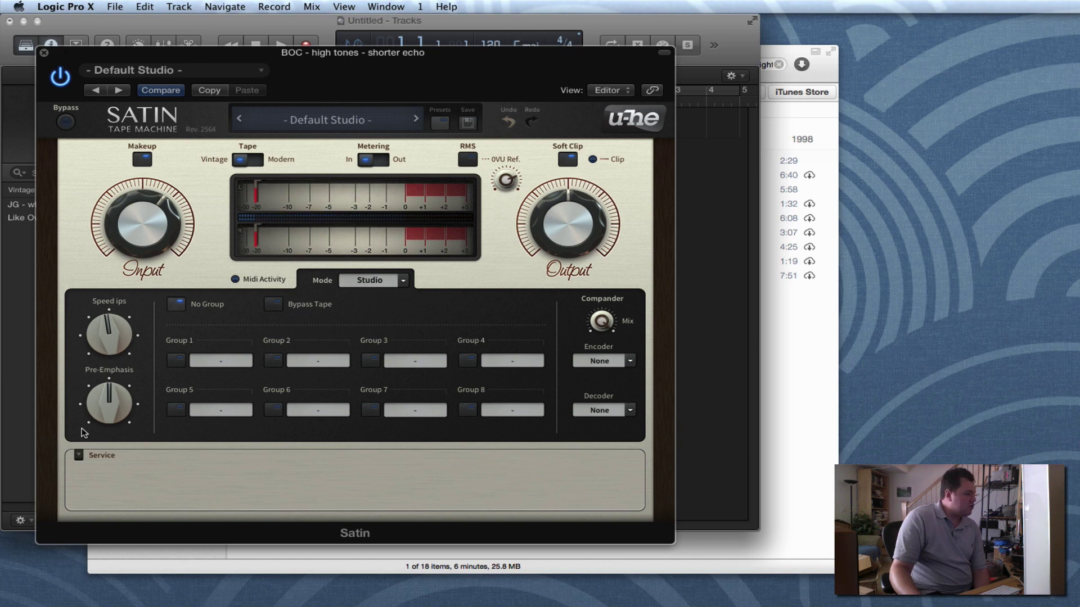
pyautogui.click(79, 455)
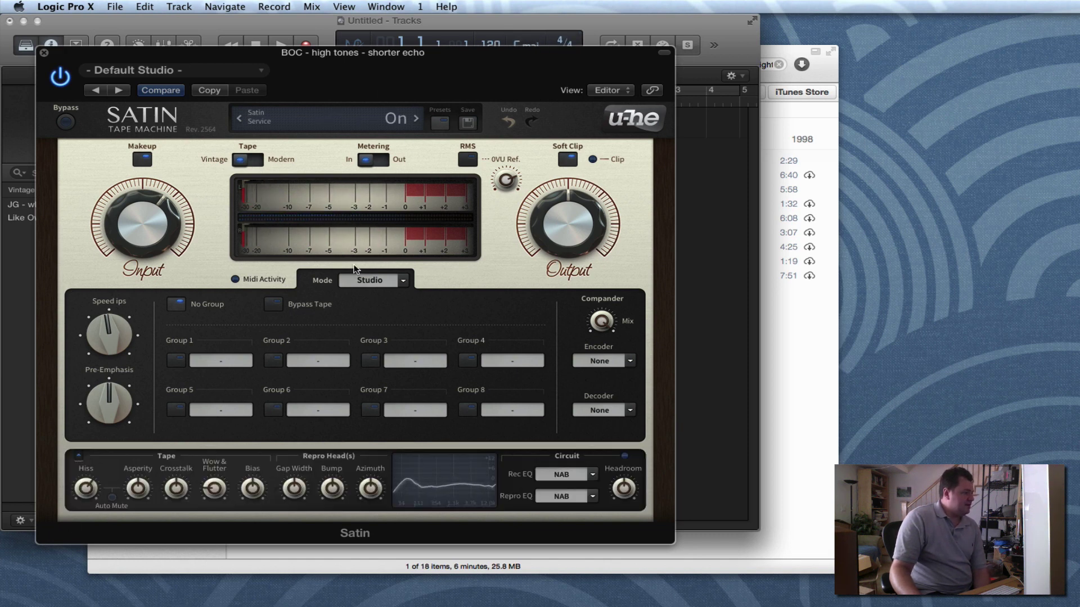
pyautogui.click(361, 281)
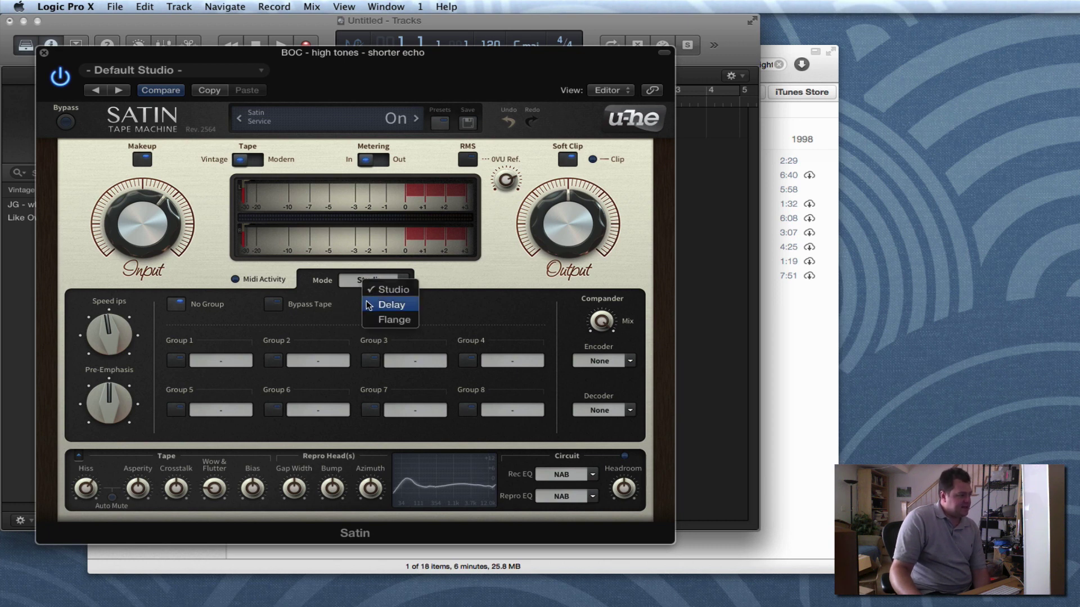
# Step: Switch Satin's mode to Delay and move its window down and left
pyautogui.click(368, 304)
pyautogui.click(787, 332)
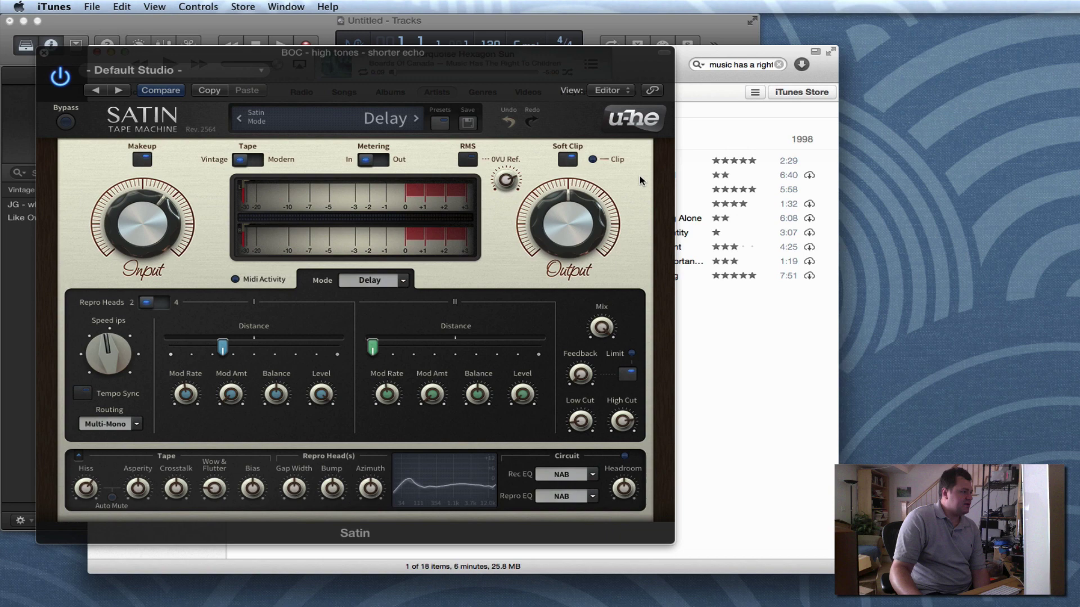
pyautogui.moveTo(474, 76); pyautogui.dragTo(439, 152)
# Step: Briefly play the iTunes reference, then bring Satin forward and move it toward the centre
pyautogui.click(170, 65)
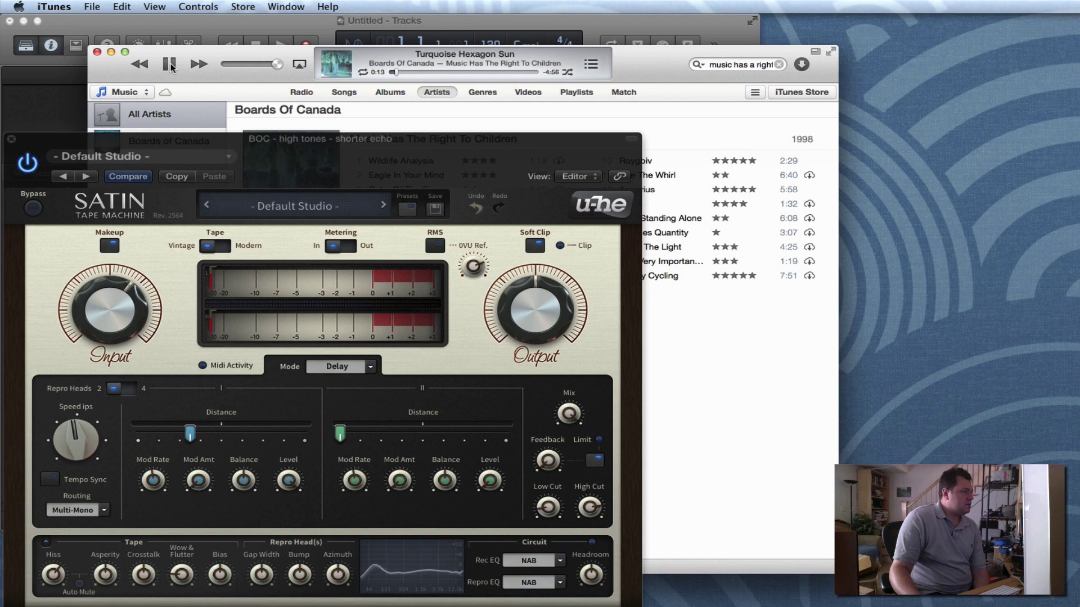
pyautogui.click(171, 64)
pyautogui.click(63, 141)
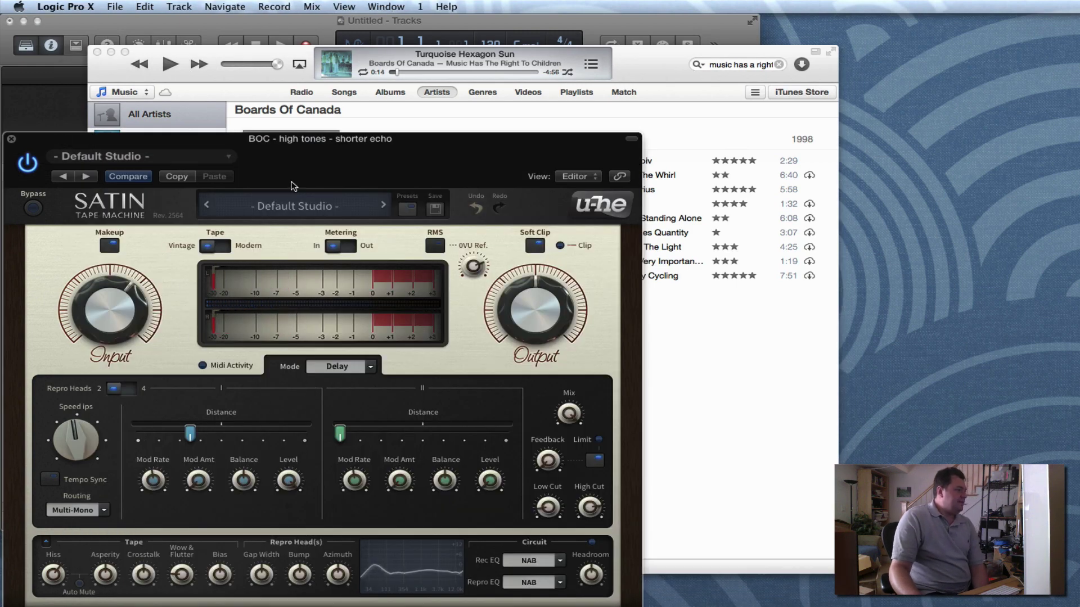
pyautogui.moveTo(291, 186); pyautogui.dragTo(454, 134)
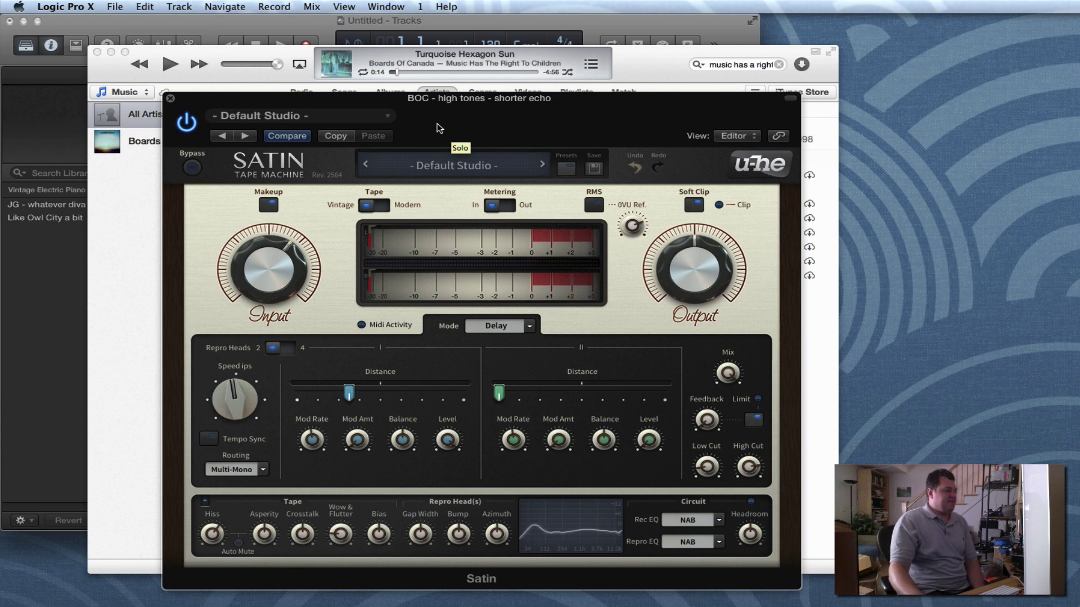
# Step: Start playback and raise Satin's delay head II level to about 48%
pyautogui.press('space')
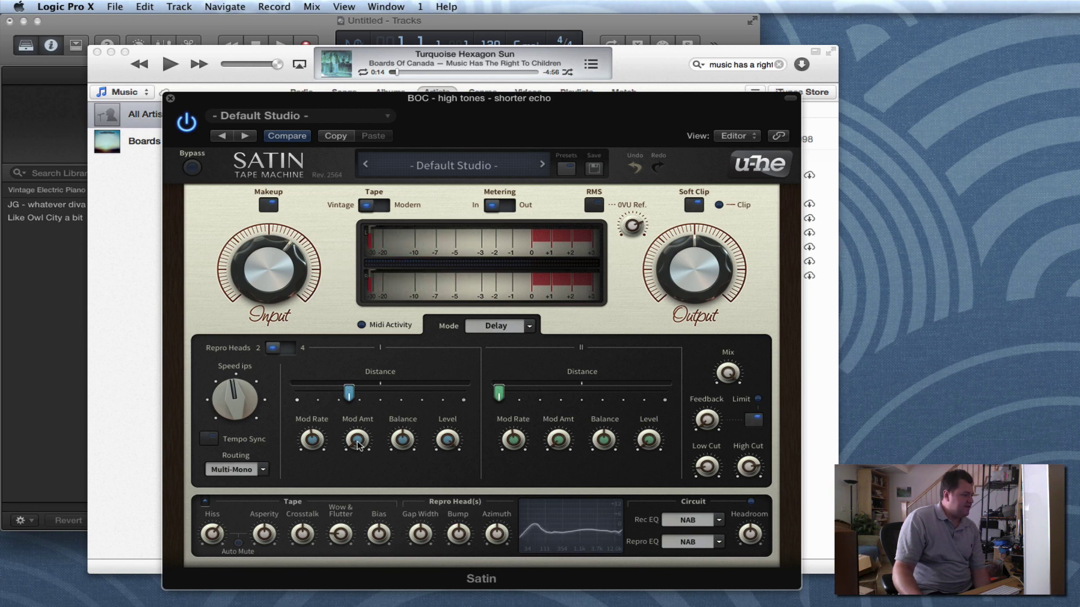
pyautogui.click(451, 440)
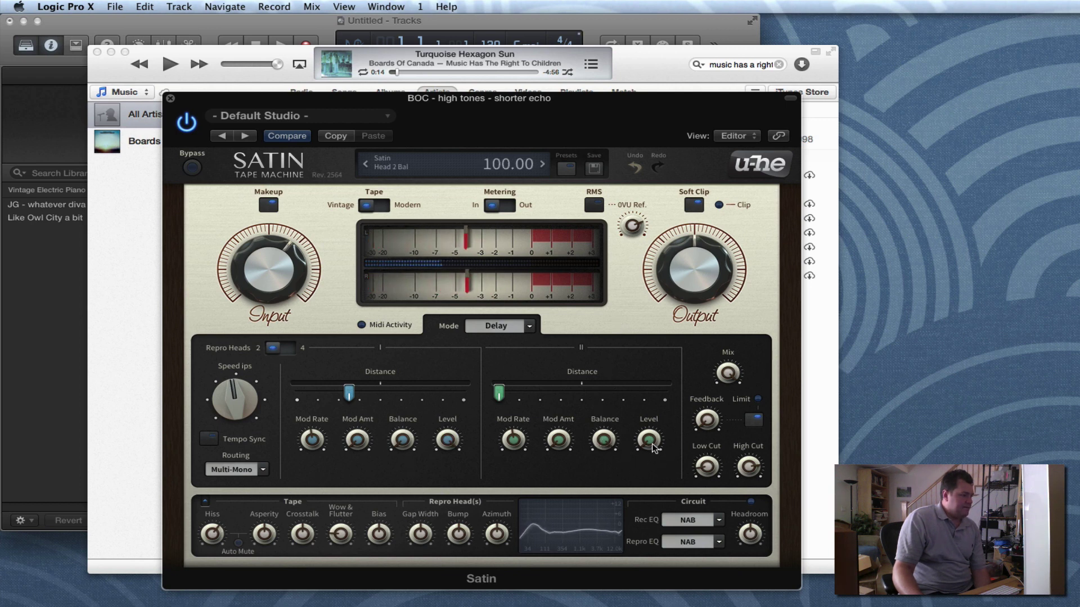
pyautogui.moveTo(648, 441); pyautogui.dragTo(641, 385)
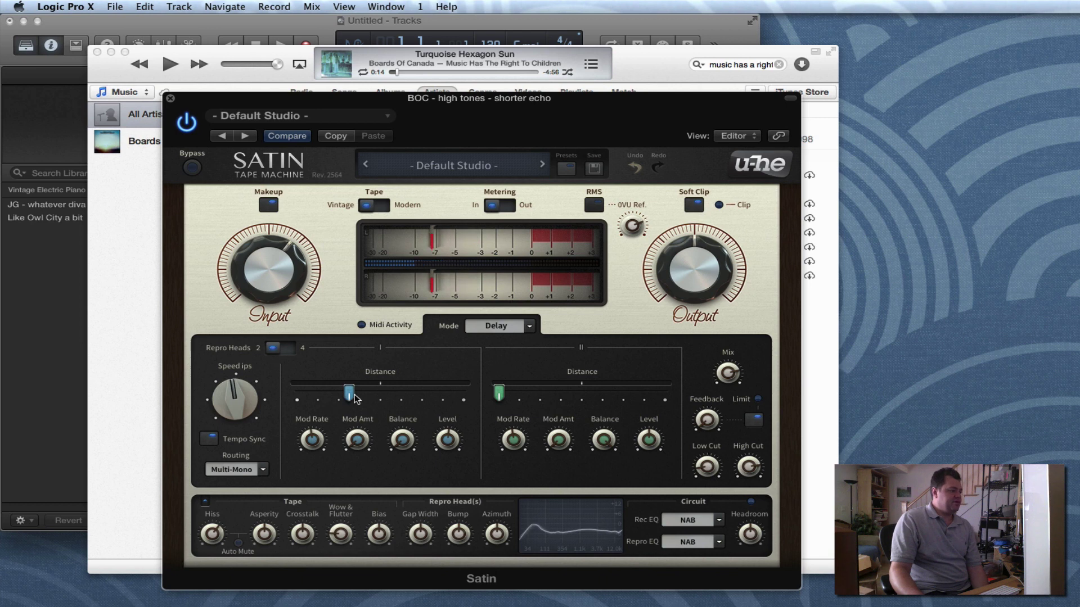
# Step: Shorten head I's delay distance, set head II's distance to 2.06, then play the iTunes reference
pyautogui.moveTo(352, 397)
pyautogui.moveTo(352, 397); pyautogui.dragTo(351, 397)
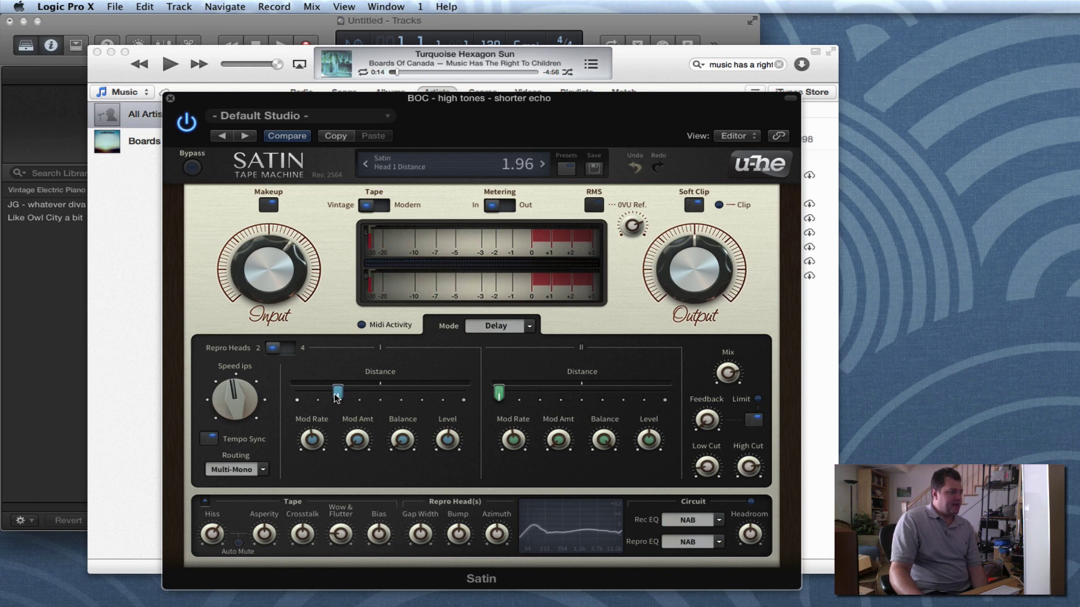
pyautogui.moveTo(510, 400); pyautogui.dragTo(574, 403)
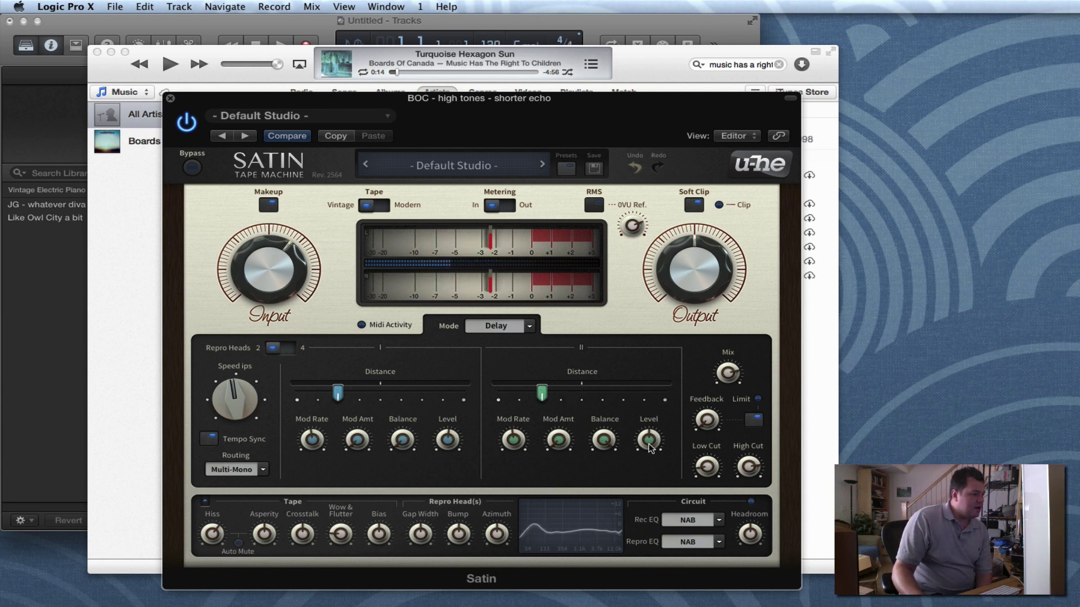
pyautogui.moveTo(556, 440)
pyautogui.moveTo(447, 424)
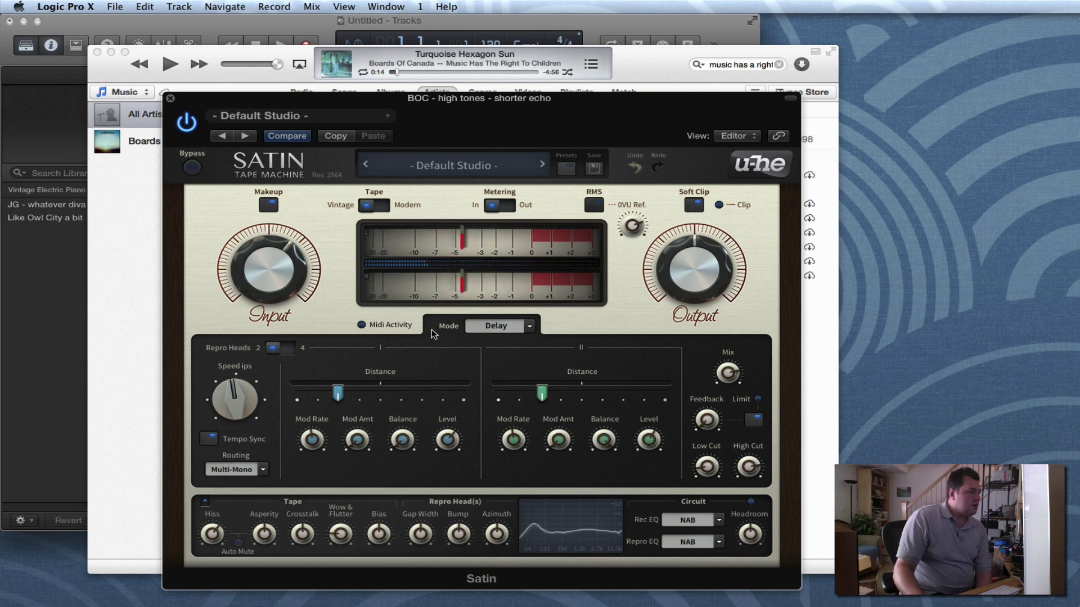
pyautogui.click(171, 65)
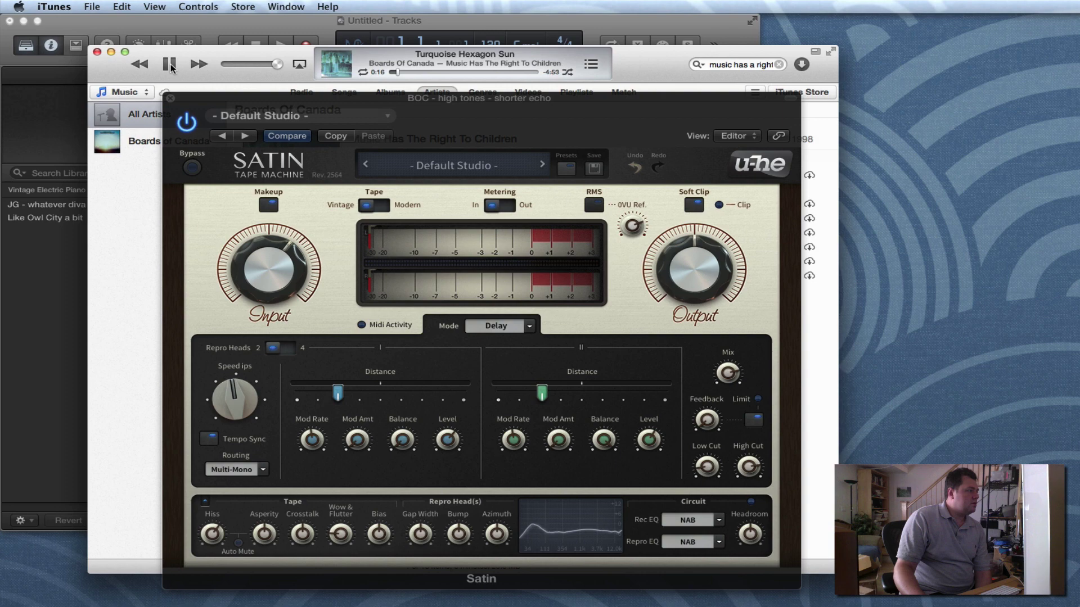
# Step: Pause iTunes, then set Satin's feedback to about 3.6% and the mix to roughly 24:76
pyautogui.click(171, 66)
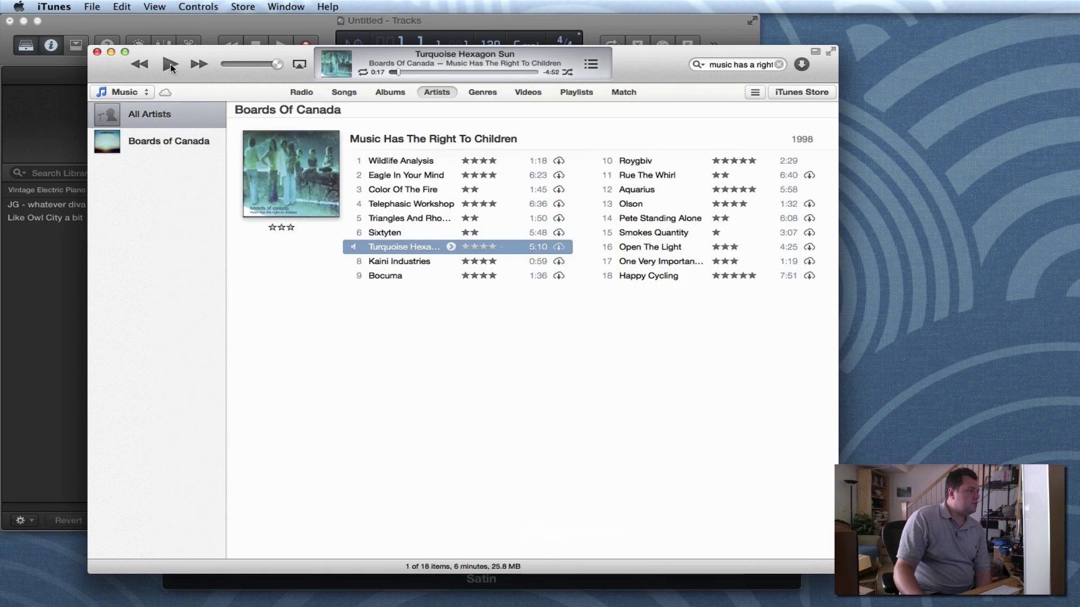
pyautogui.press('super+Tab')
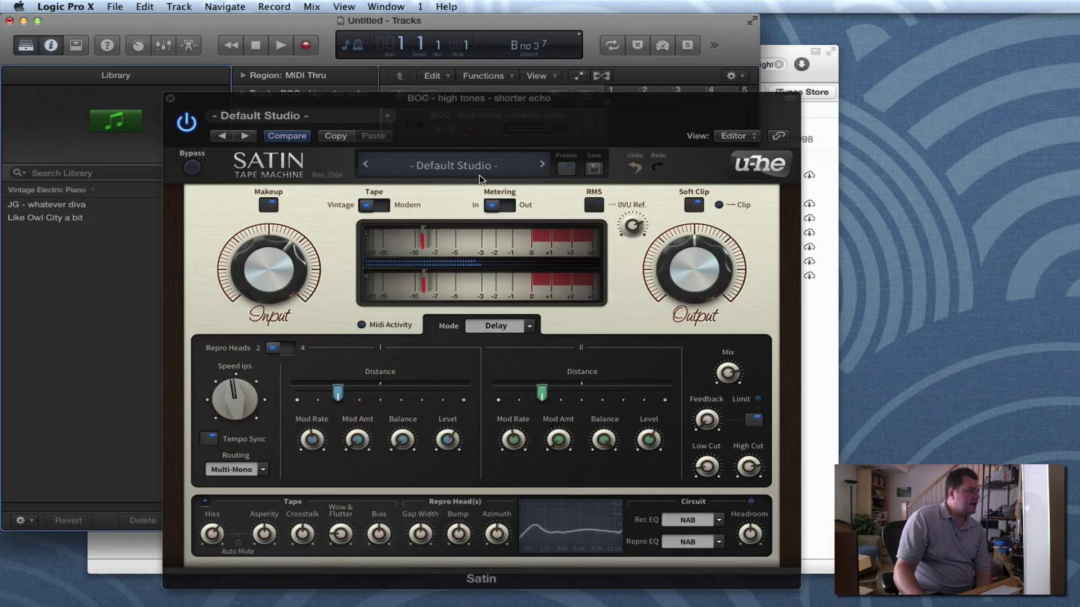
pyautogui.moveTo(710, 416); pyautogui.dragTo(718, 411)
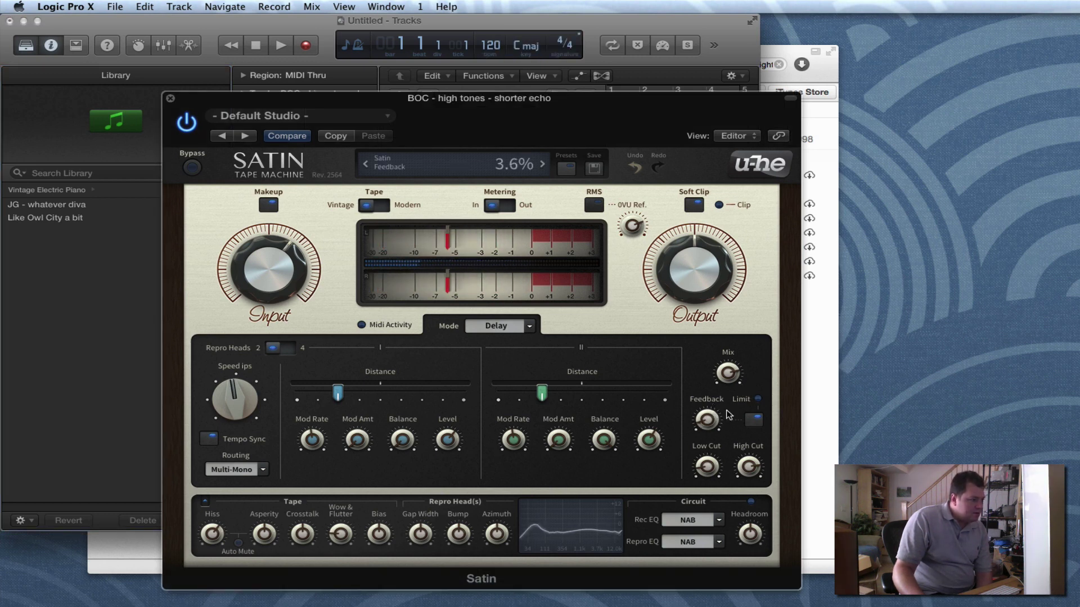
pyautogui.moveTo(742, 384)
pyautogui.mouseDown()
pyautogui.moveTo(713, 329)
pyautogui.moveTo(730, 386)
pyautogui.mouseUp()
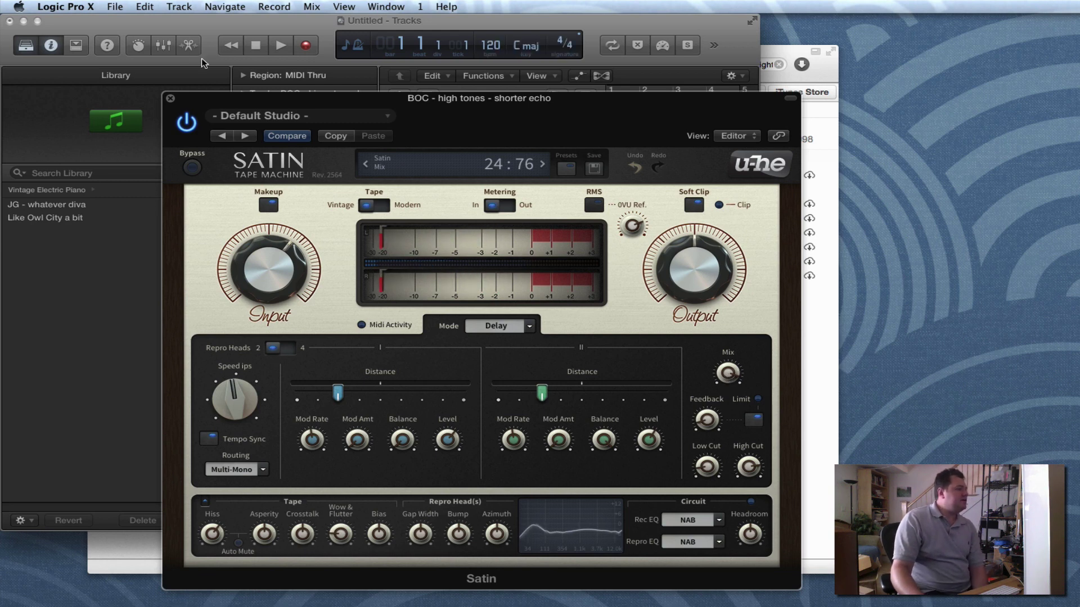
# Step: Replay the iTunes reference track, then return to Satin in Logic
pyautogui.click(783, 51)
pyautogui.click(168, 64)
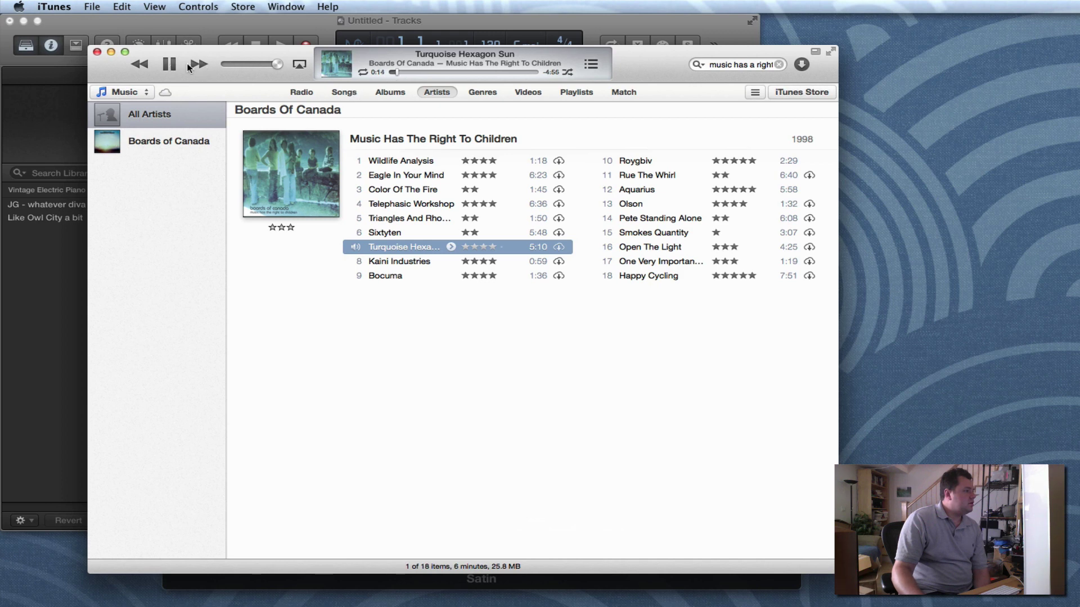
pyautogui.click(216, 42)
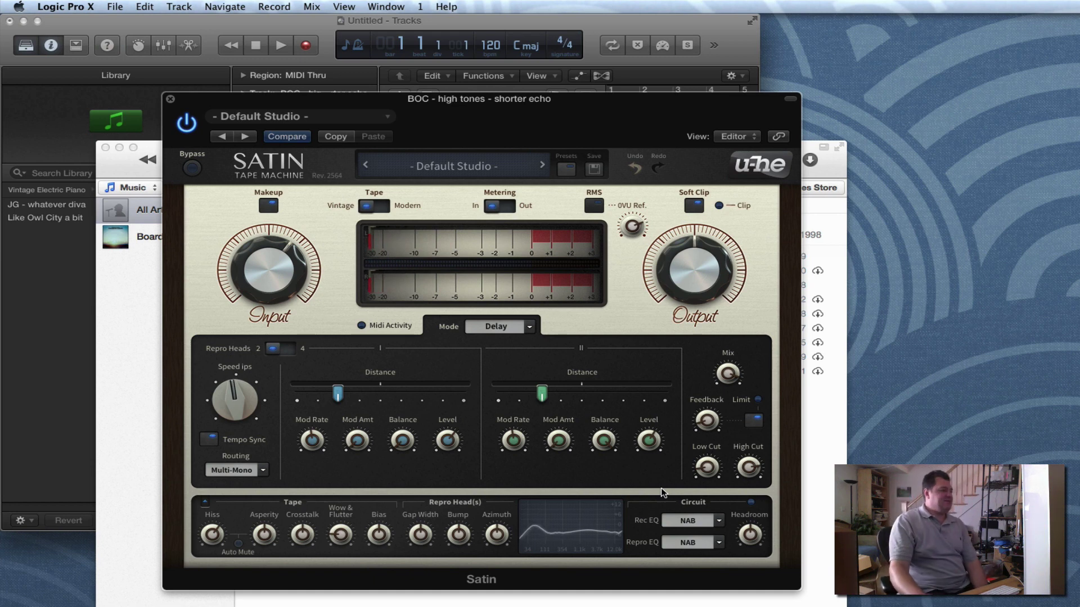
# Step: Lower Satin's headroom to 4.20 dB
pyautogui.moveTo(432, 136); pyautogui.dragTo(425, 139)
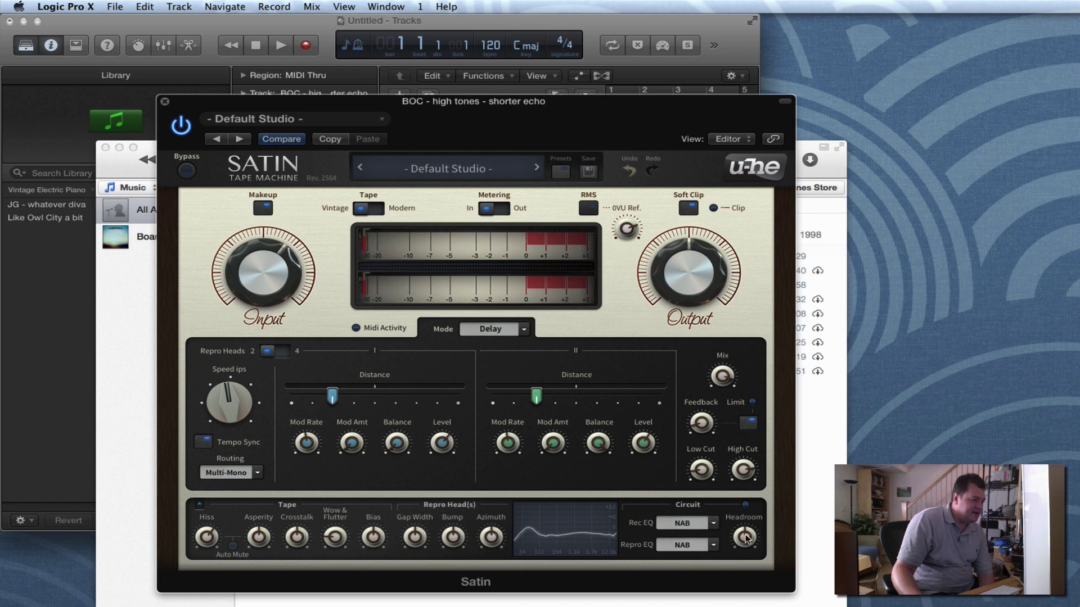
pyautogui.moveTo(744, 539)
pyautogui.scroll(-3, 740, 542)
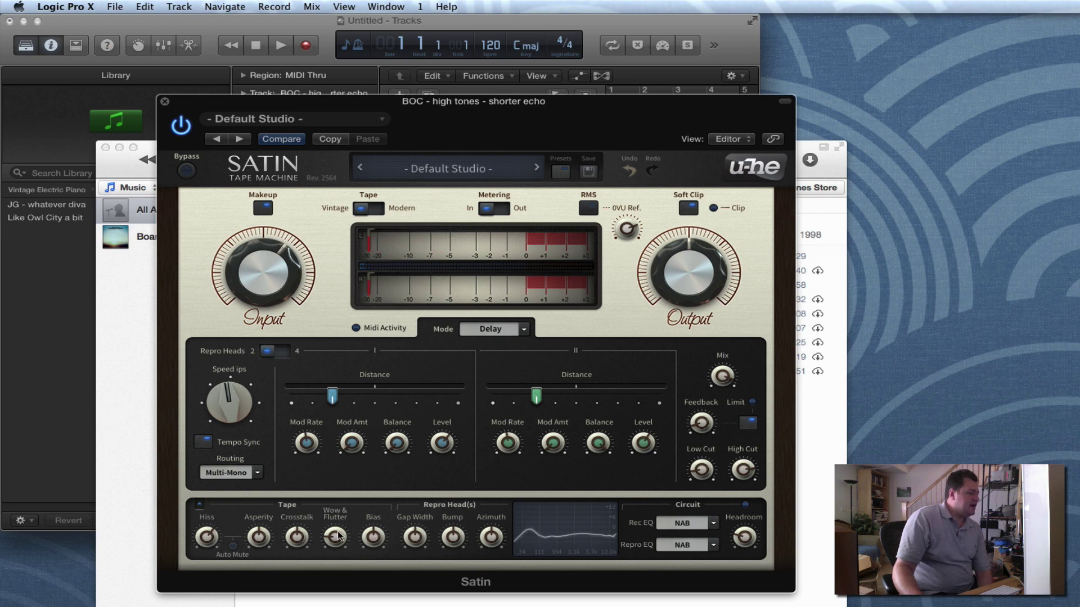
# Step: Set the tape wow and flutter to about 58%, after briefly raising it to 65%
pyautogui.moveTo(335, 510)
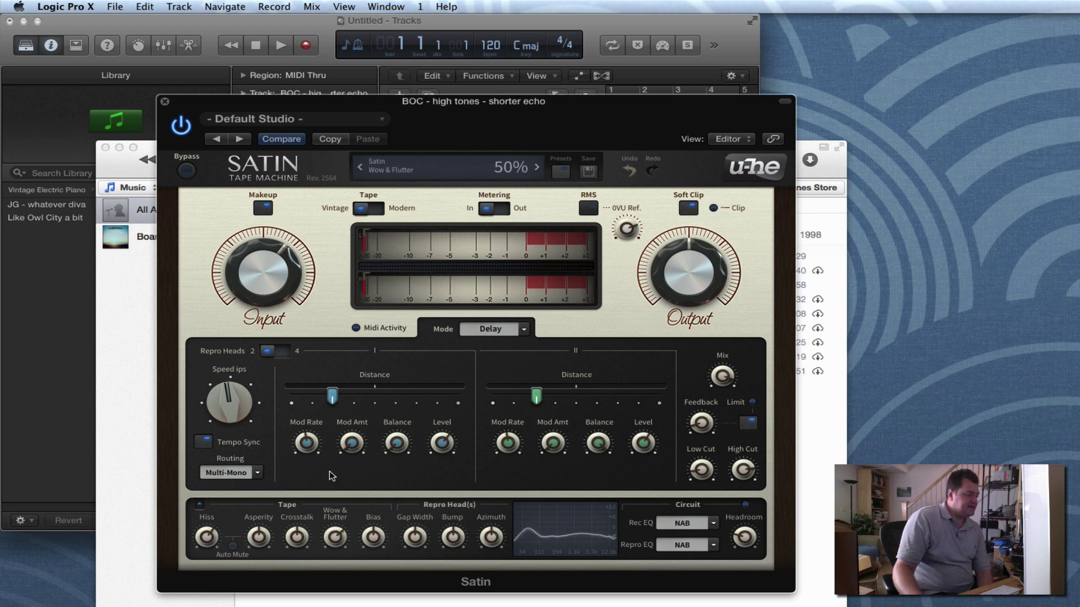
pyautogui.moveTo(331, 477); pyautogui.dragTo(331, 480)
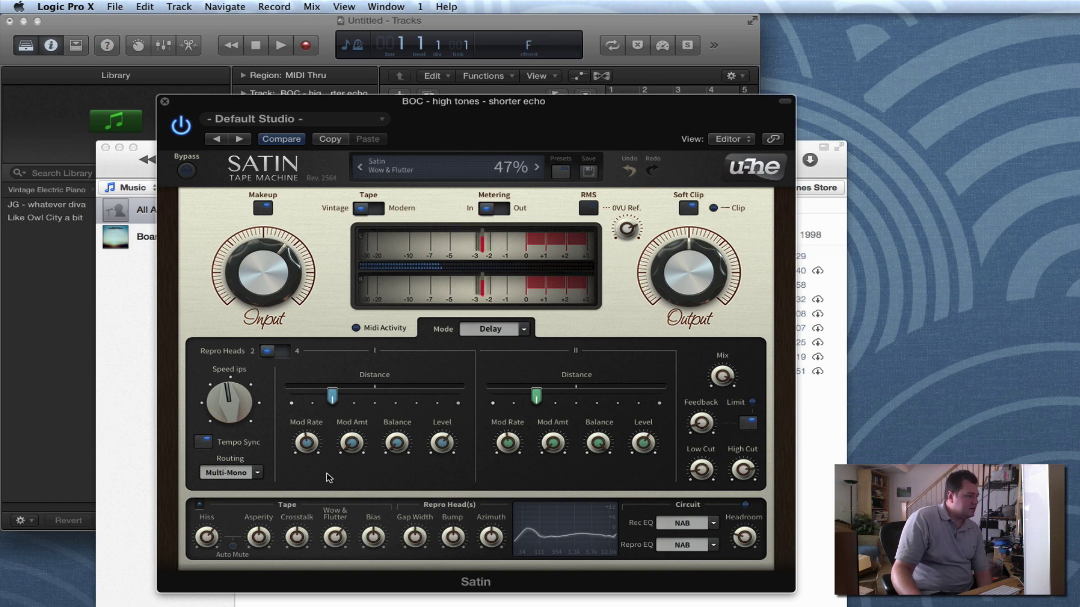
pyautogui.moveTo(320, 548); pyautogui.dragTo(324, 524)
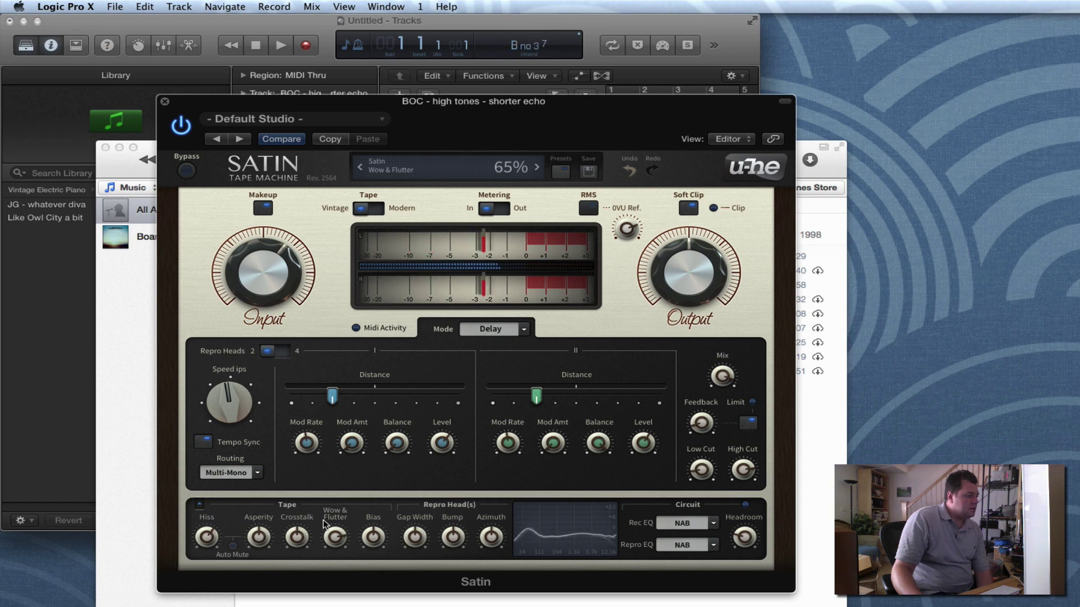
pyautogui.moveTo(324, 531); pyautogui.dragTo(296, 531)
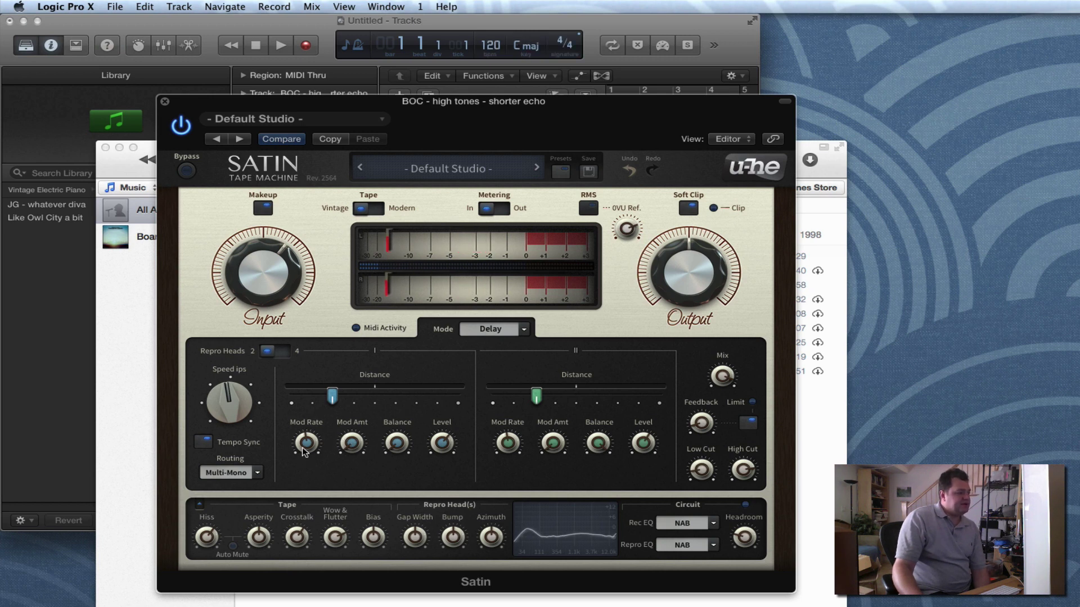
# Step: Set Head 1 mod rate to 1.22 Hz, Head 2 mod amount to 19%, and the delay mix to 77:23
pyautogui.scroll(3, 306, 443)
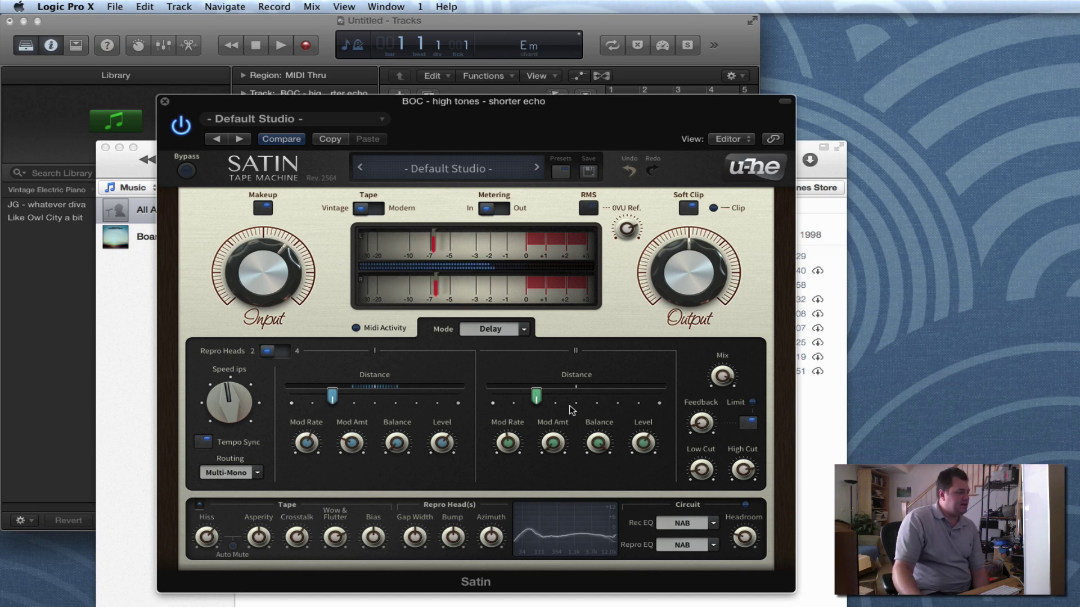
pyautogui.moveTo(564, 444); pyautogui.dragTo(550, 421)
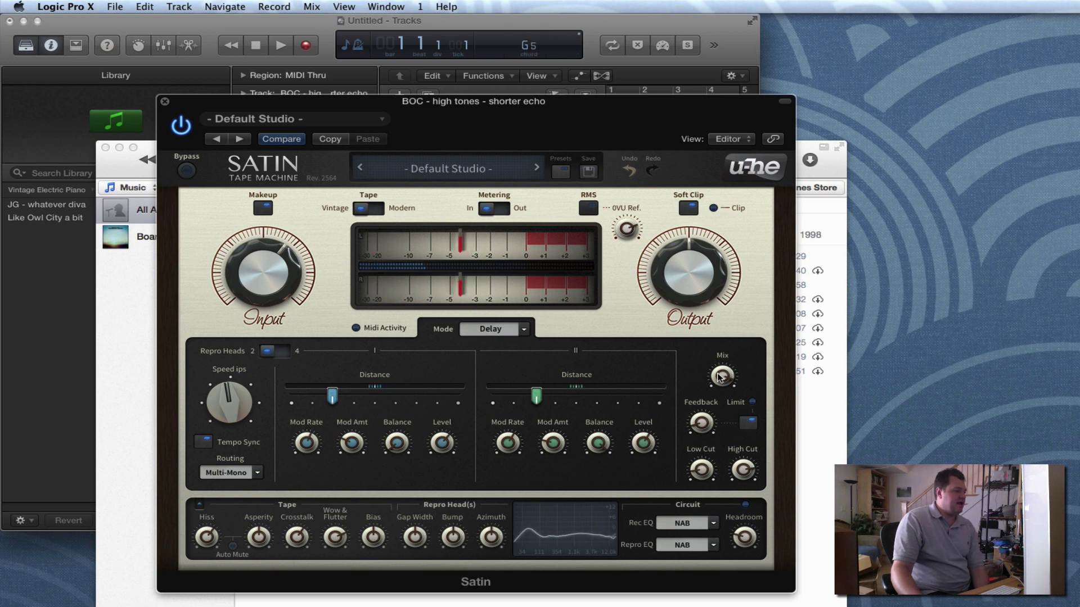
pyautogui.moveTo(722, 376); pyautogui.dragTo(728, 430)
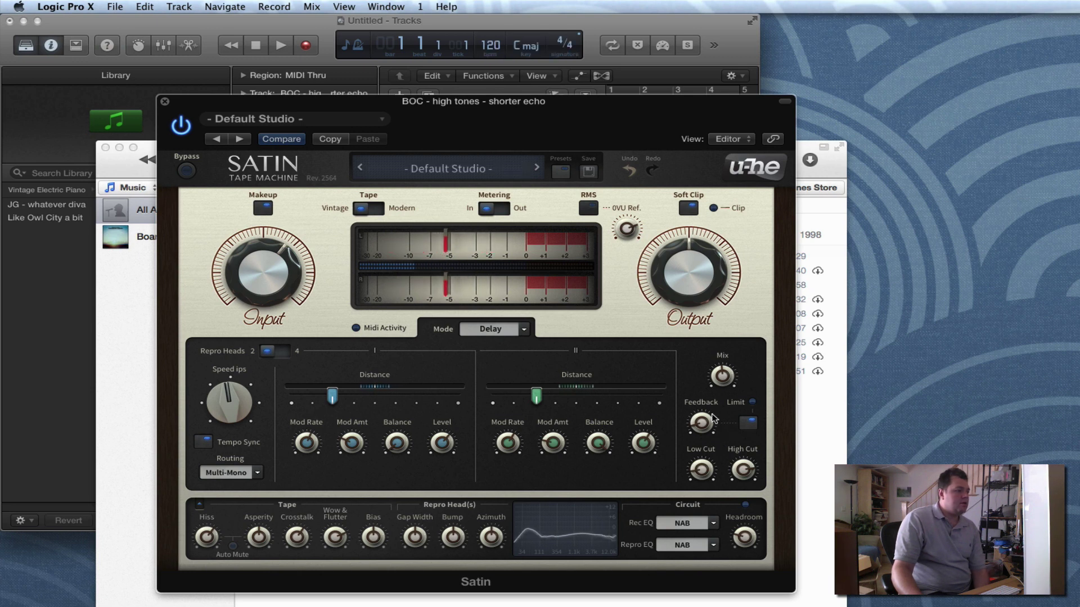
pyautogui.moveTo(649, 446)
pyautogui.moveTo(446, 437)
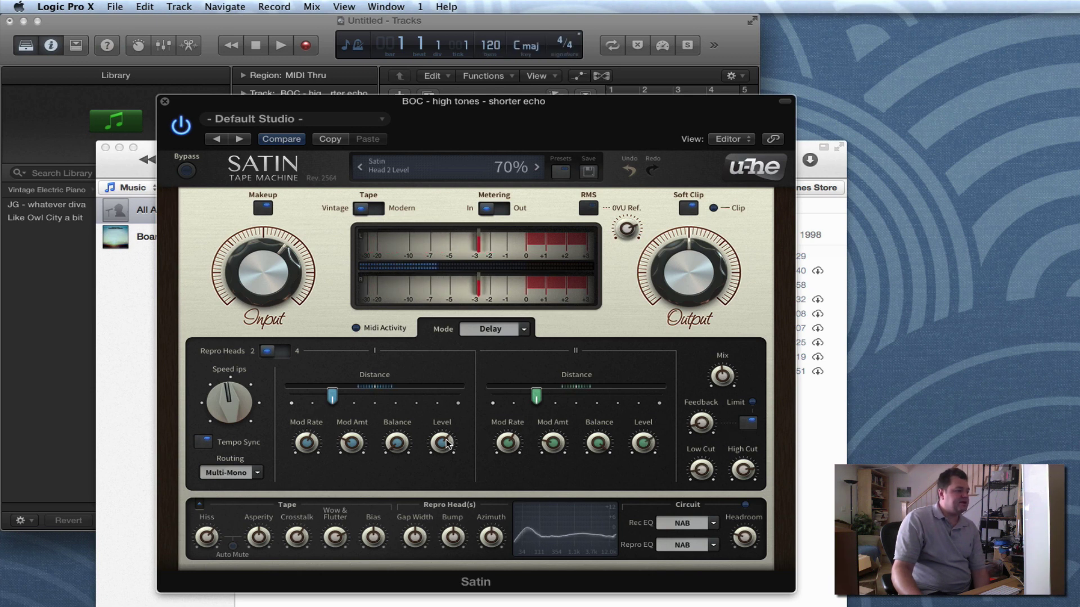
pyautogui.click(99, 311)
pyautogui.moveTo(217, 105); pyautogui.dragTo(261, 99)
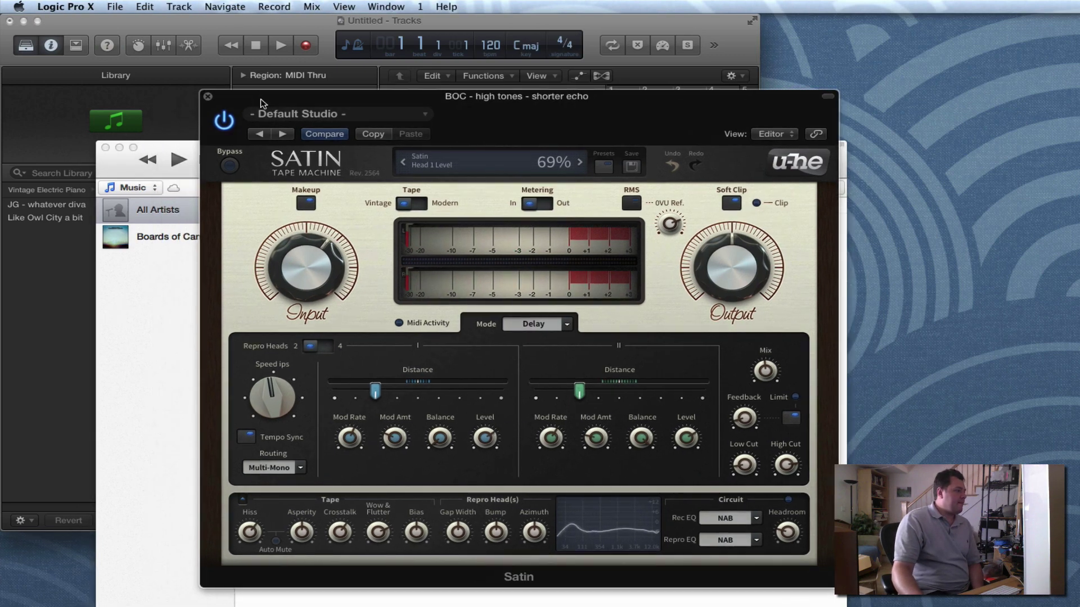
pyautogui.click(174, 161)
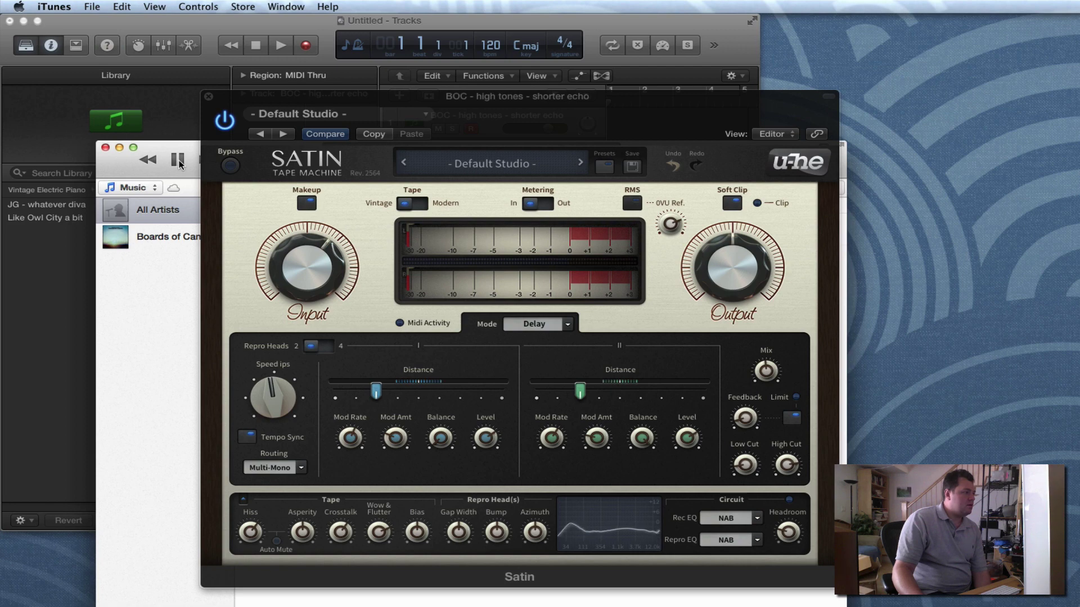
pyautogui.click(178, 161)
pyautogui.click(256, 102)
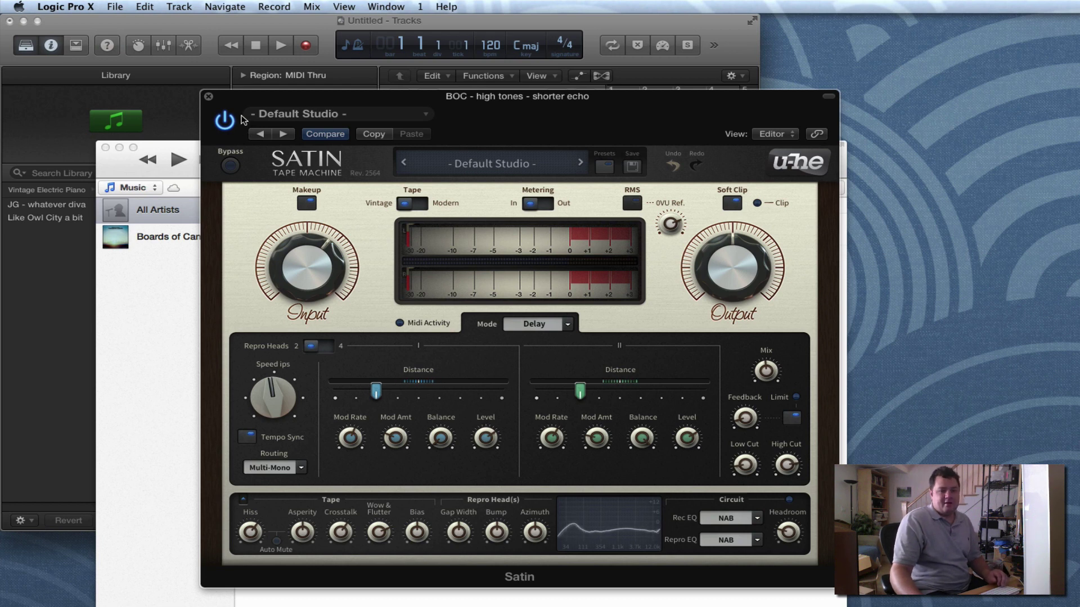
pyautogui.moveTo(440, 110)
pyautogui.mouseDown()
pyautogui.moveTo(398, 111)
pyautogui.moveTo(458, 113)
pyautogui.mouseUp()
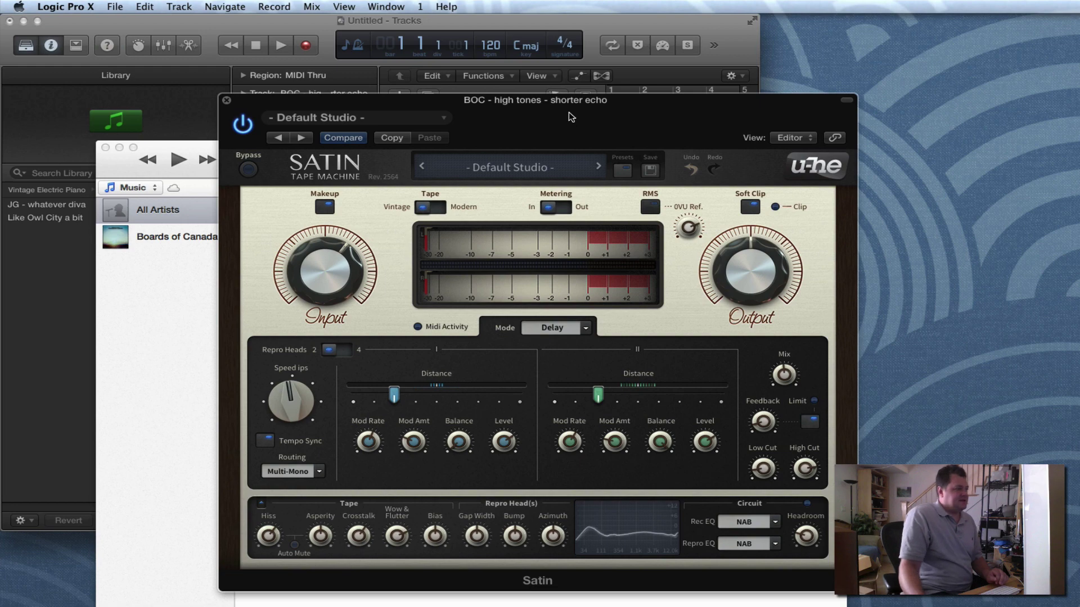
pyautogui.moveTo(569, 112); pyautogui.dragTo(586, 72)
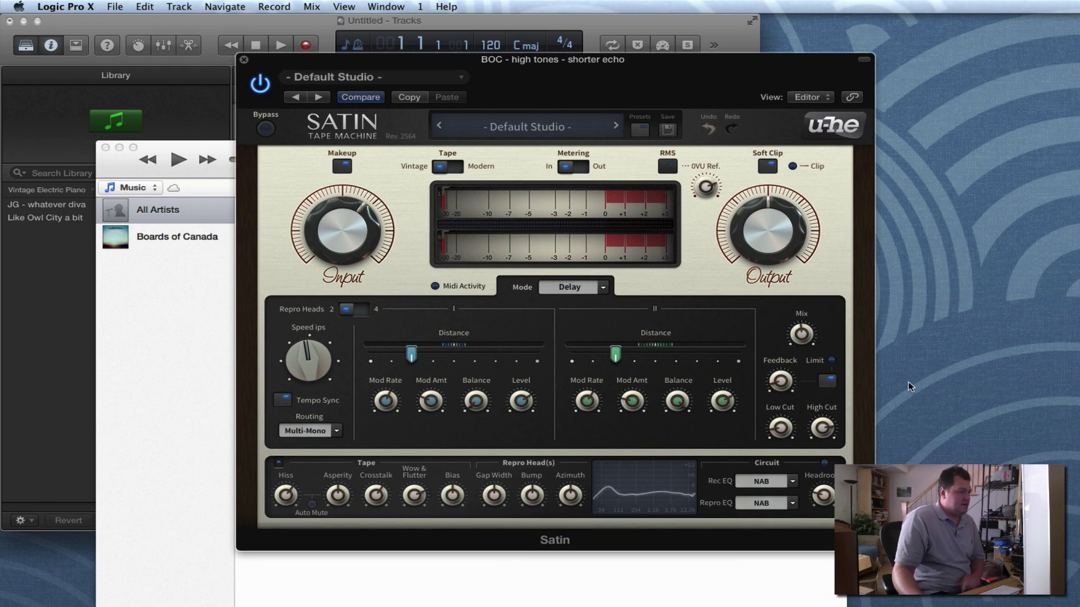